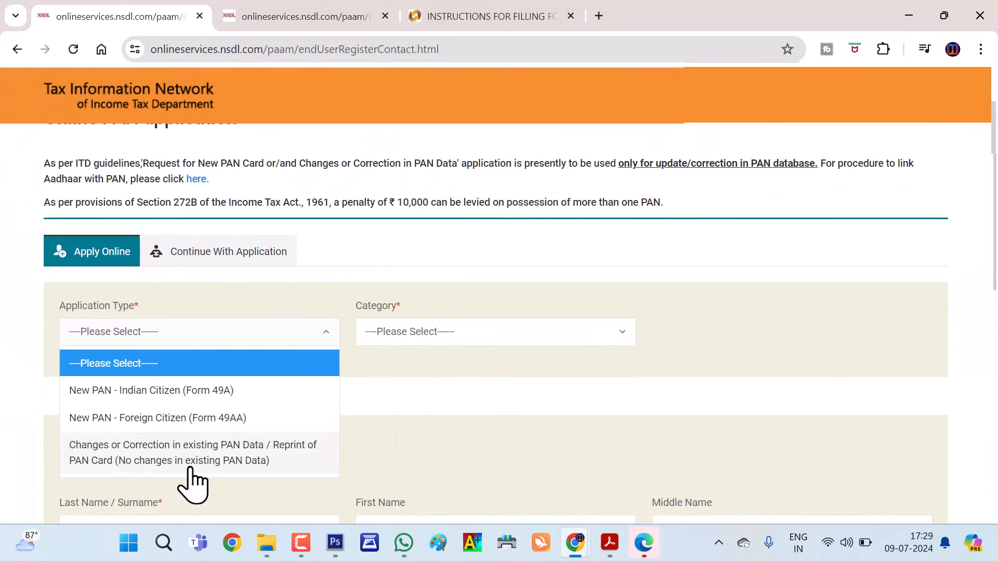
Choose 'Changes or Correction in existing PAN Data' as application type, with category INDIVIDUAL
left_click(190, 465)
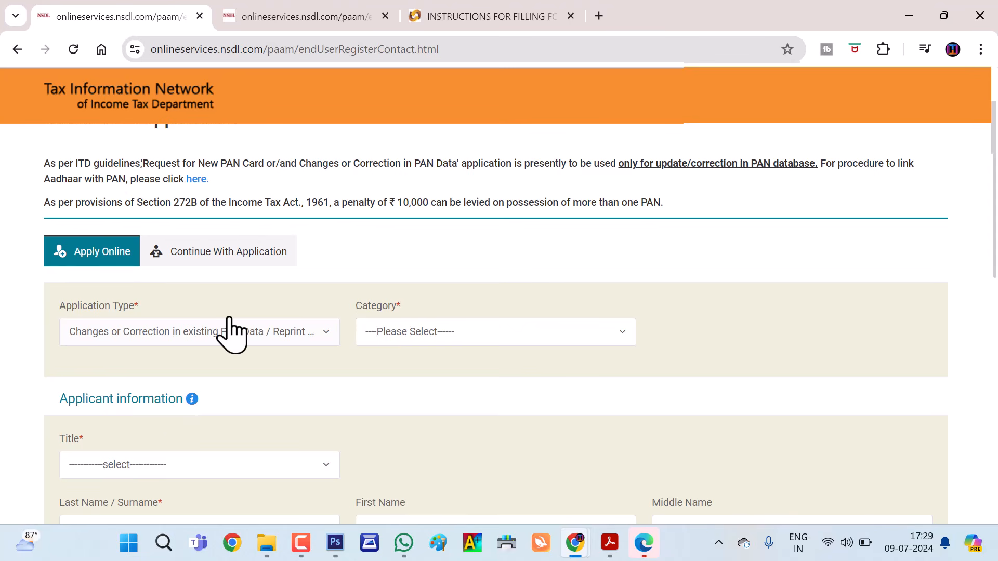
left_click(430, 333)
left_click(425, 168)
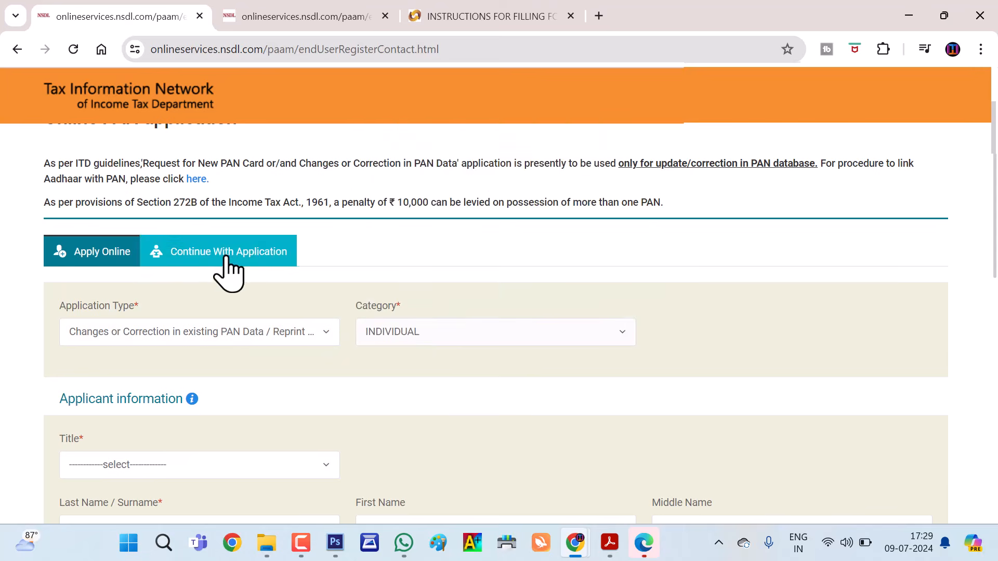
Set the applicant's title to Smt and move to the Last Name field
scroll(229, 271, "down", 2)
scroll(321, 254, "down", 3)
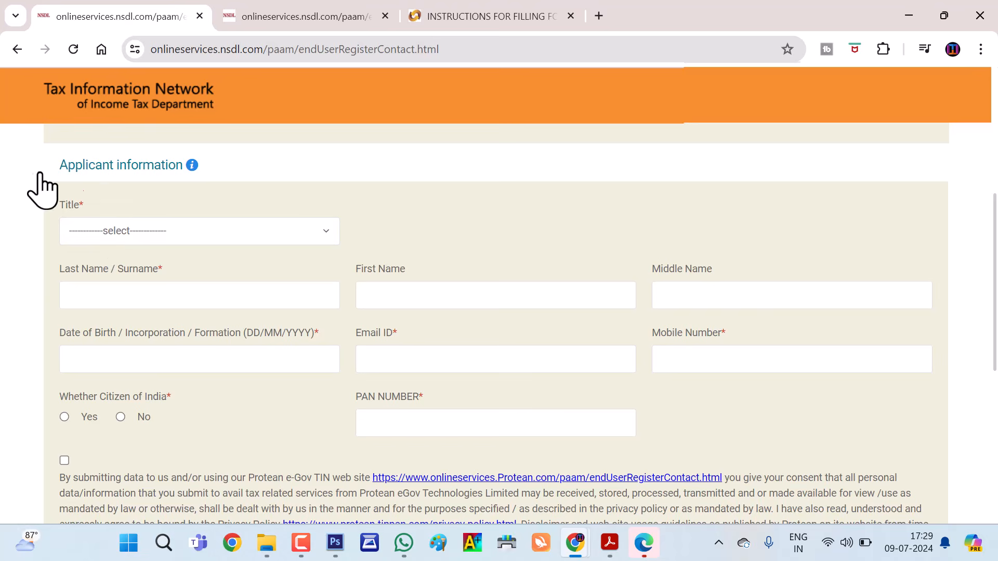
left_click(191, 232)
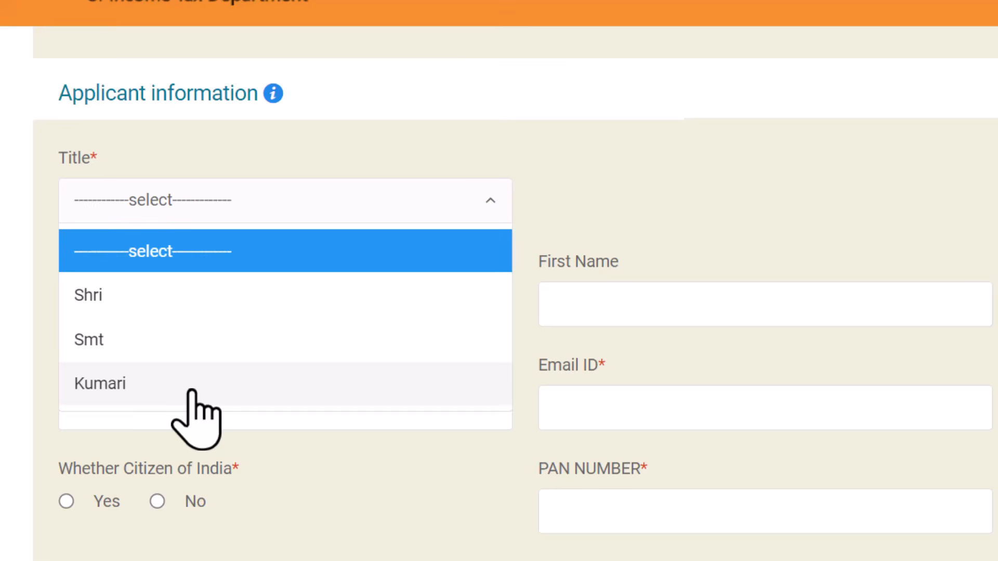
left_click(472, 339)
left_click(239, 303)
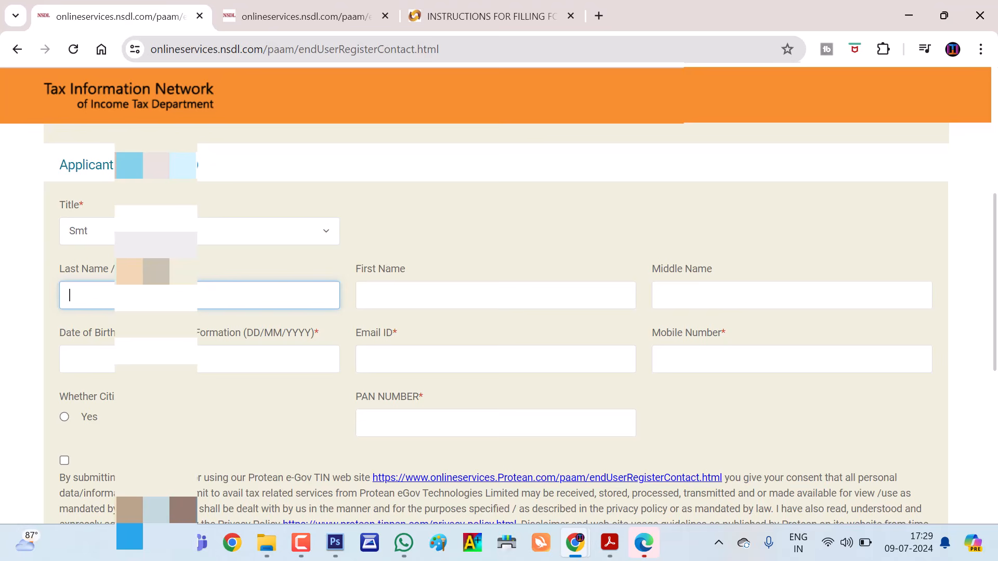
Open the 'Instructions for filling Form 49AA' page in its tab
left_click(291, 19)
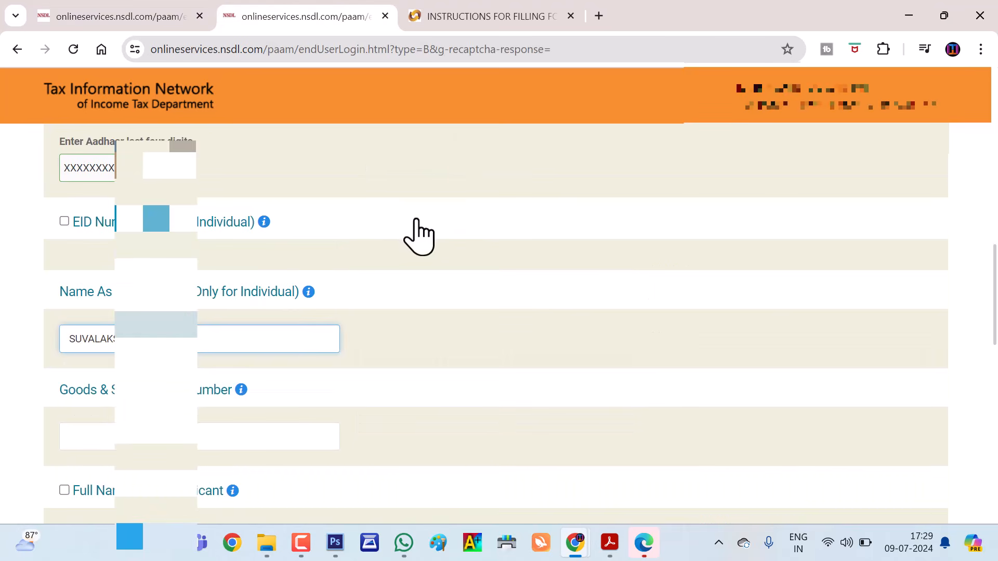
left_click(96, 7)
left_click(525, 18)
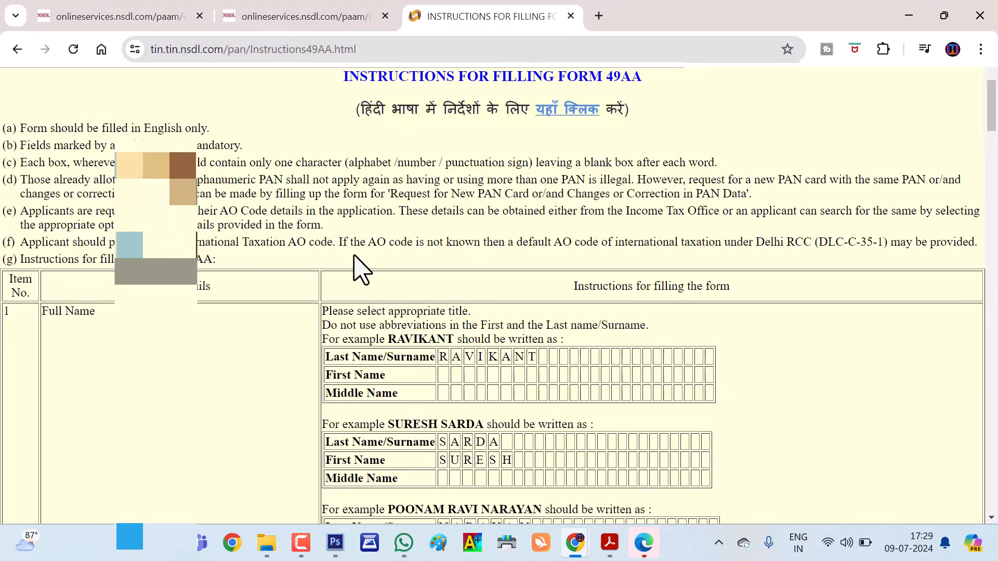
scroll(358, 263, "down", 3)
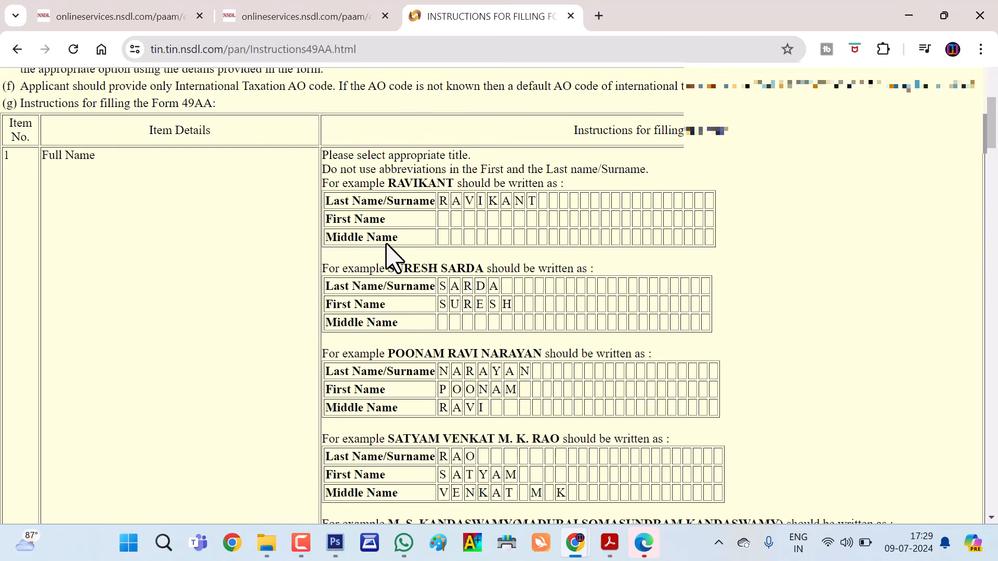
Highlight the RAVIKANT, SURESH SARDA and POONAM RAVI NARAYAN name examples, then return to the form
left_click_drag(388, 184, 461, 184)
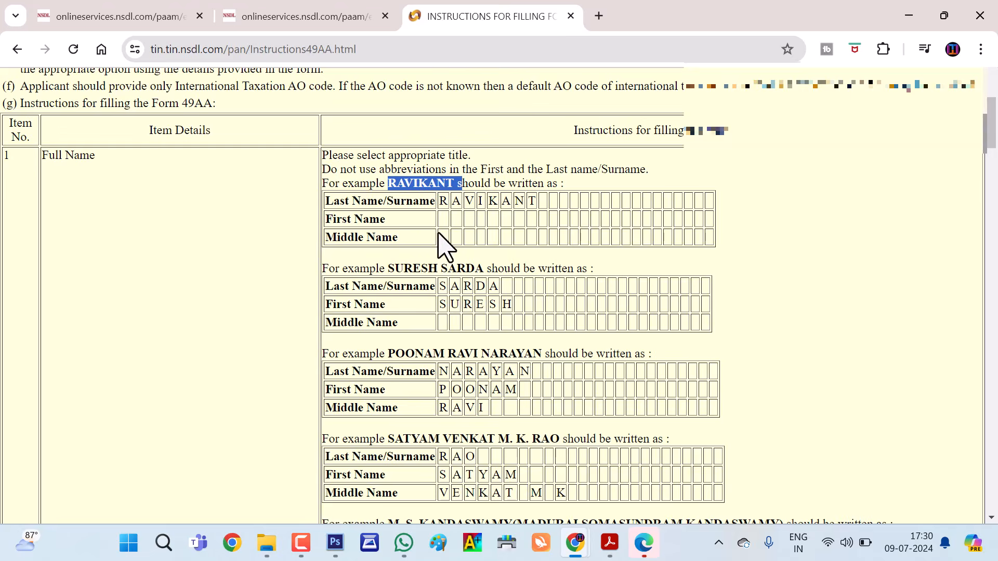
scroll(452, 241, "down", 1)
left_click_drag(389, 191, 497, 190)
left_click_drag(389, 275, 554, 283)
scroll(405, 334, "down", 3)
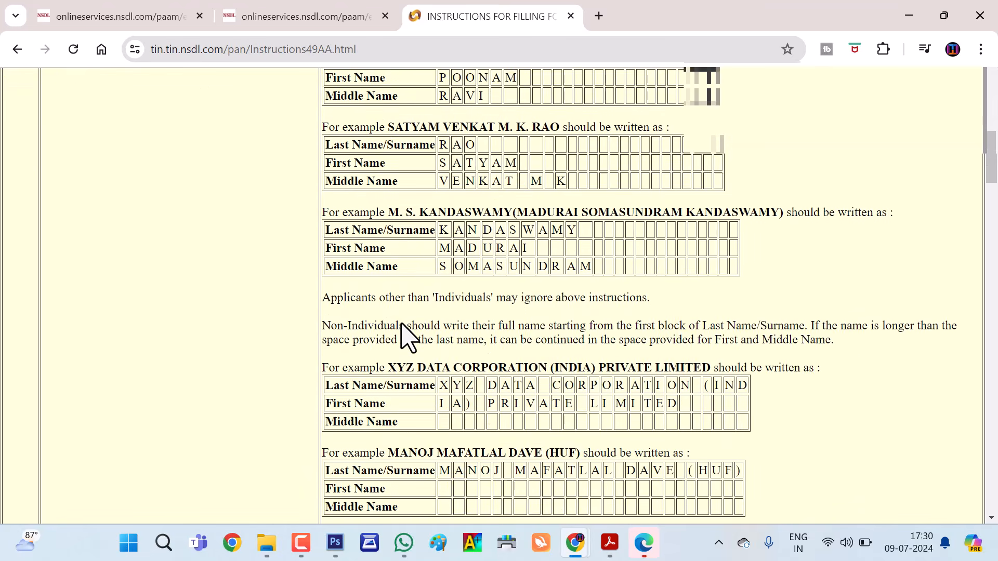
scroll(406, 335, "down", 3)
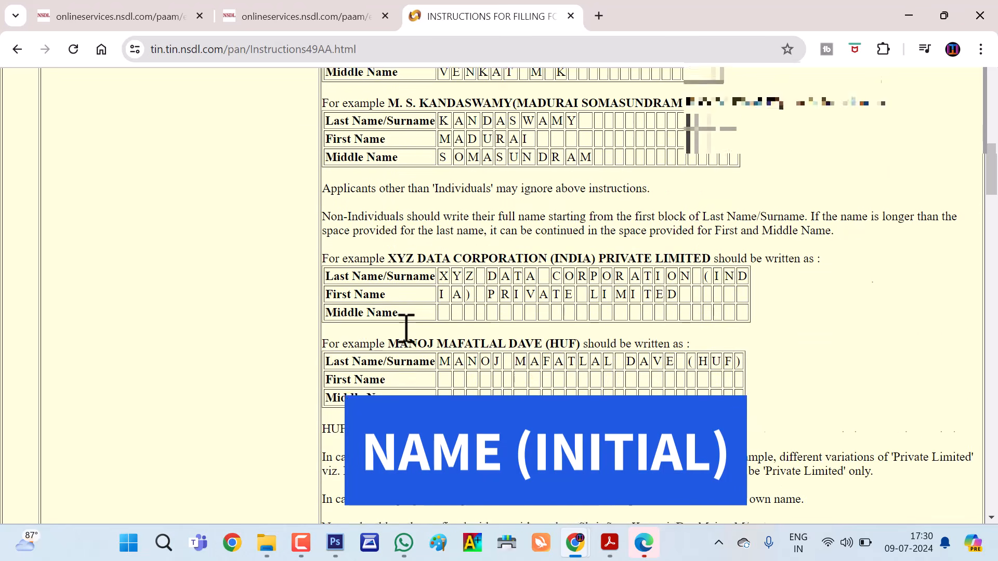
scroll(405, 327, "up", 6)
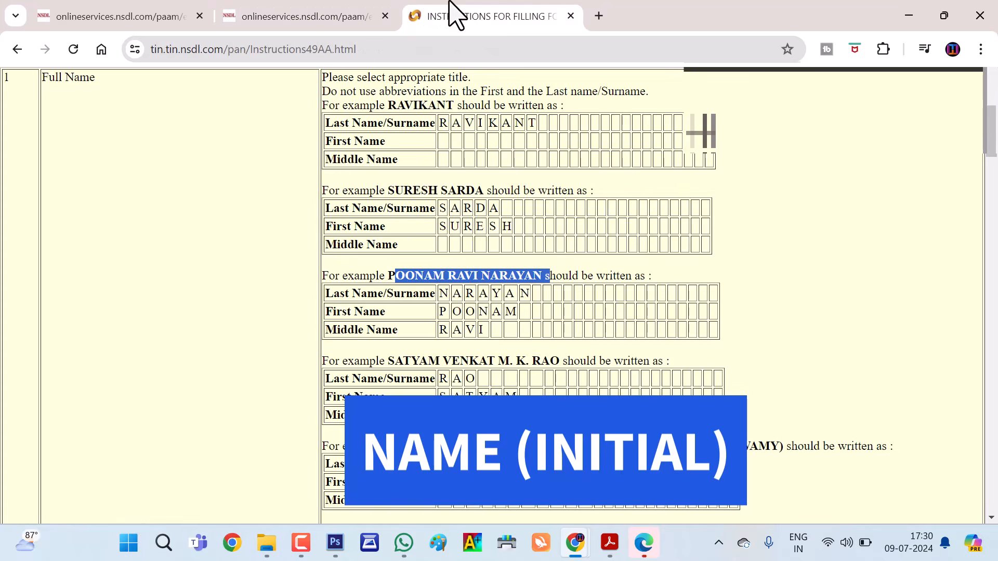
left_click(117, 15)
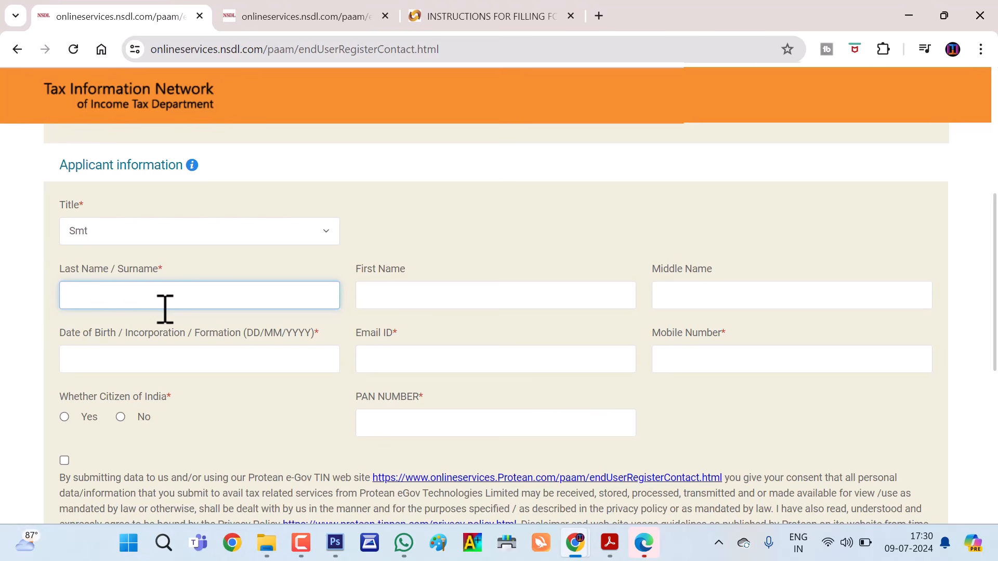
left_click(473, 299)
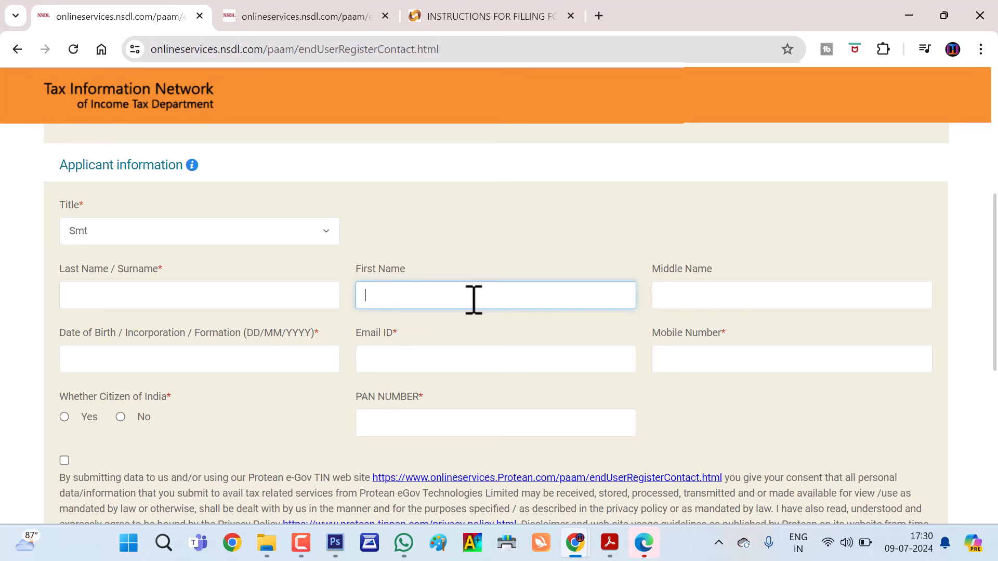
left_click(153, 300)
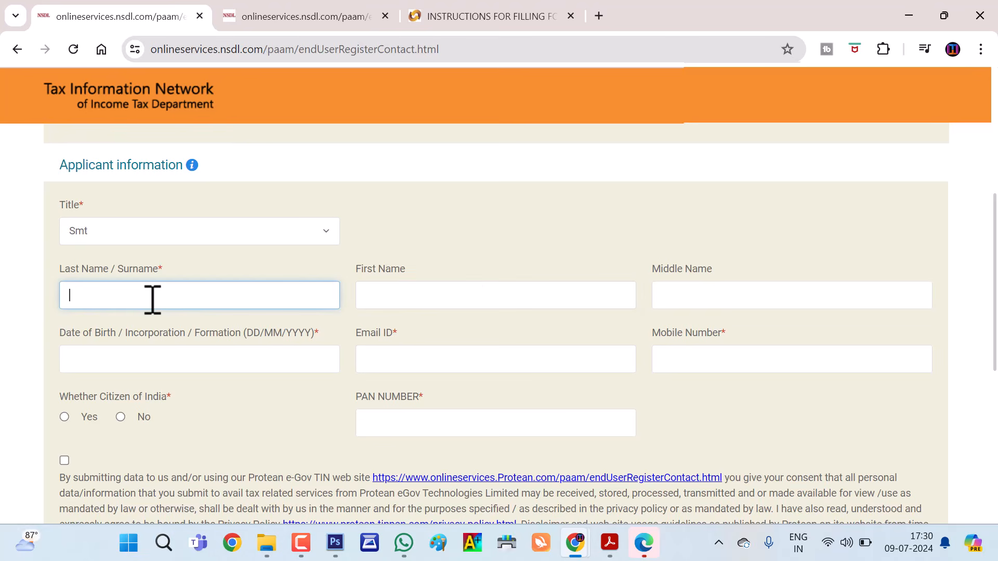
left_click(367, 292)
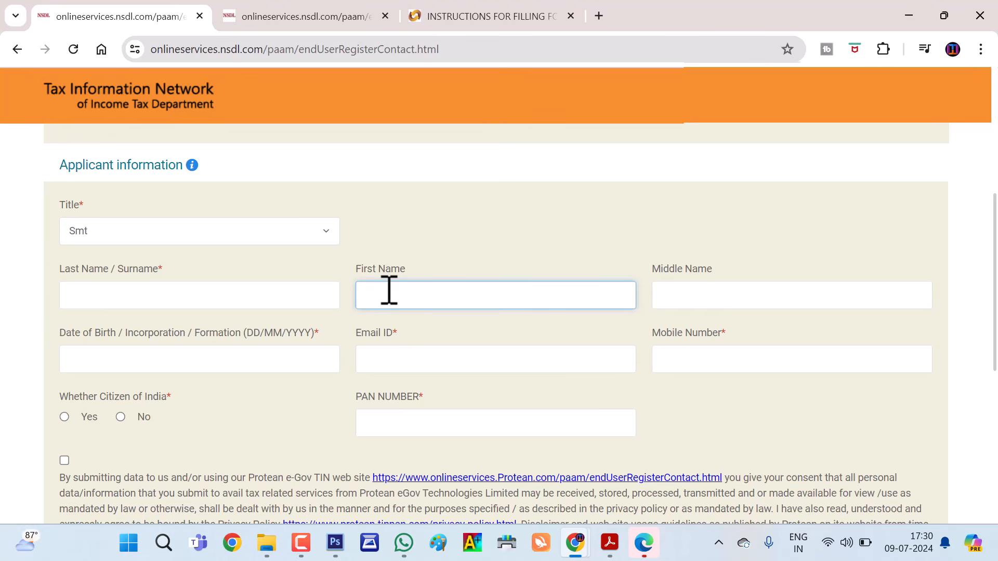
left_click(218, 363)
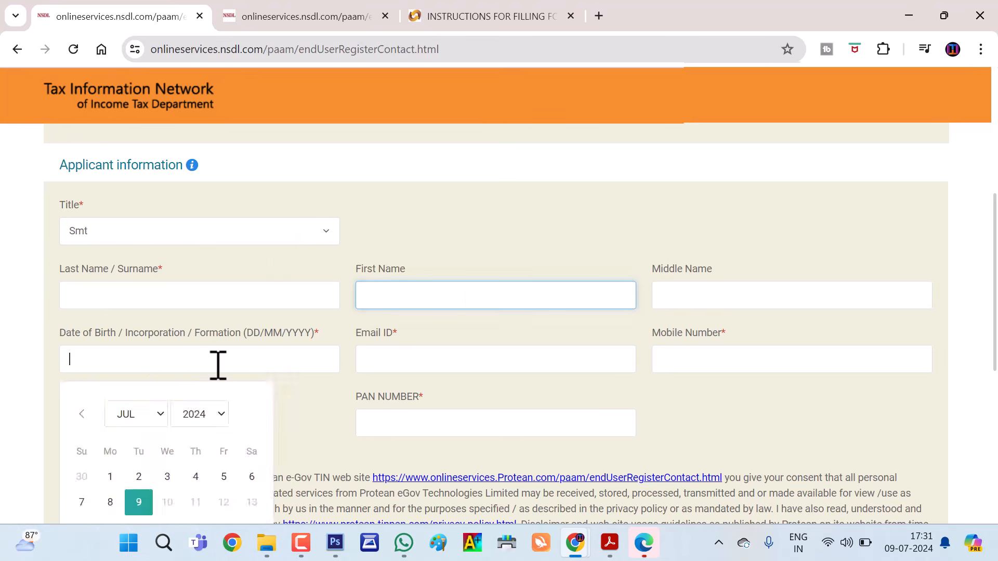
left_click(438, 364)
left_click(748, 363)
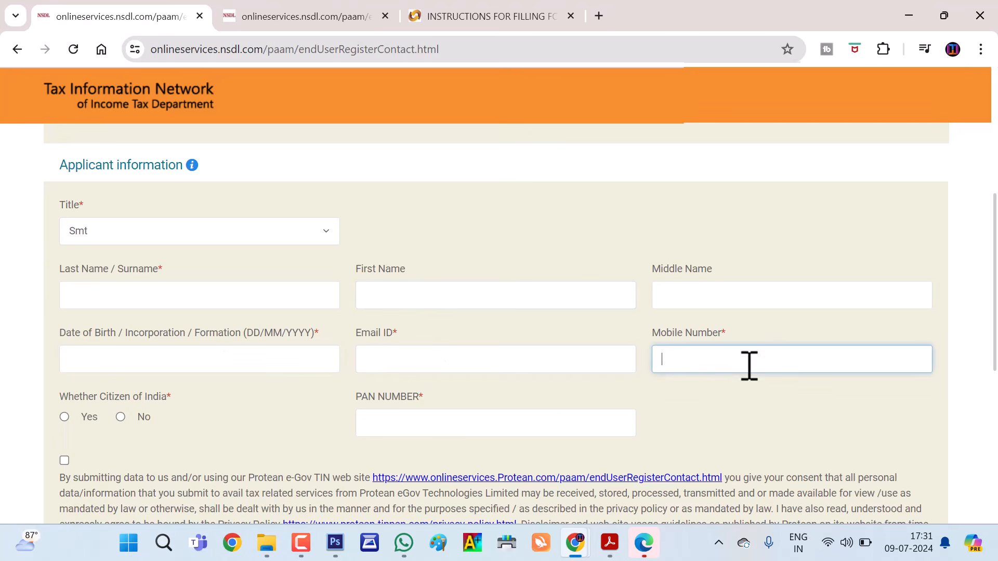
scroll(371, 288, "down", 1)
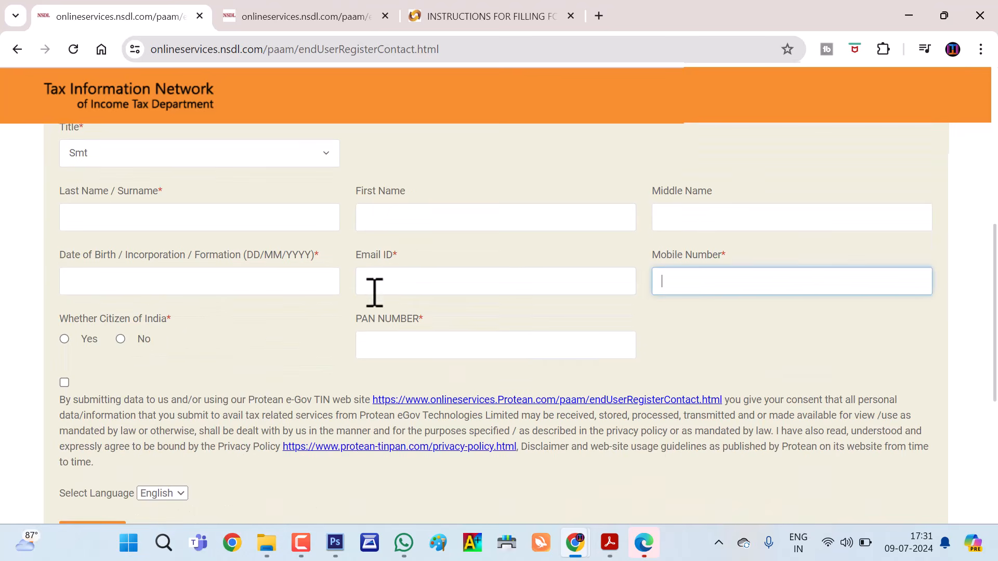
Select Yes for Indian citizenship, accept the consent declaration and tick 'I'm not a robot'
left_click(65, 340)
left_click(453, 355)
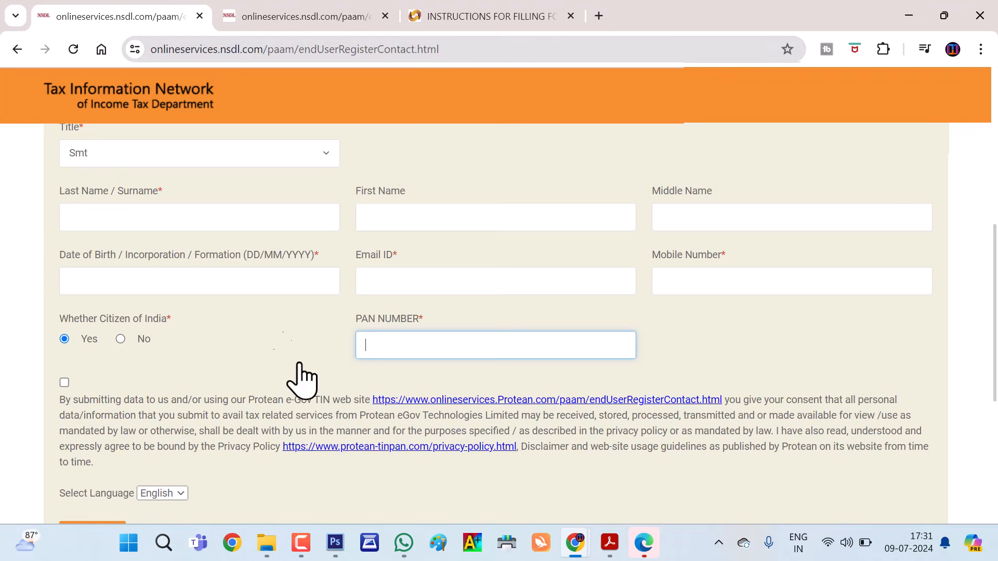
scroll(78, 395, "down", 3)
left_click(65, 227)
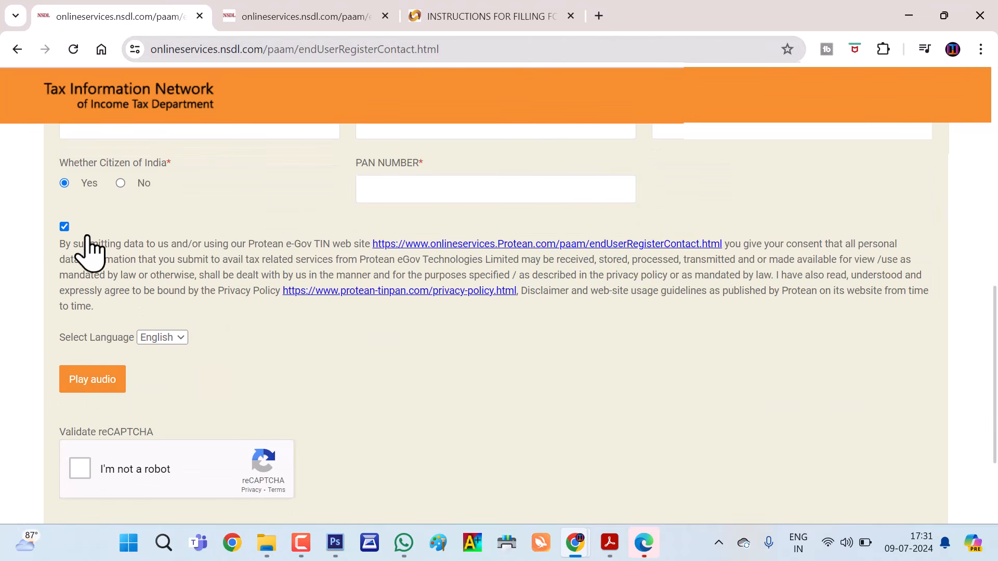
scroll(156, 338, "down", 3)
left_click(79, 321)
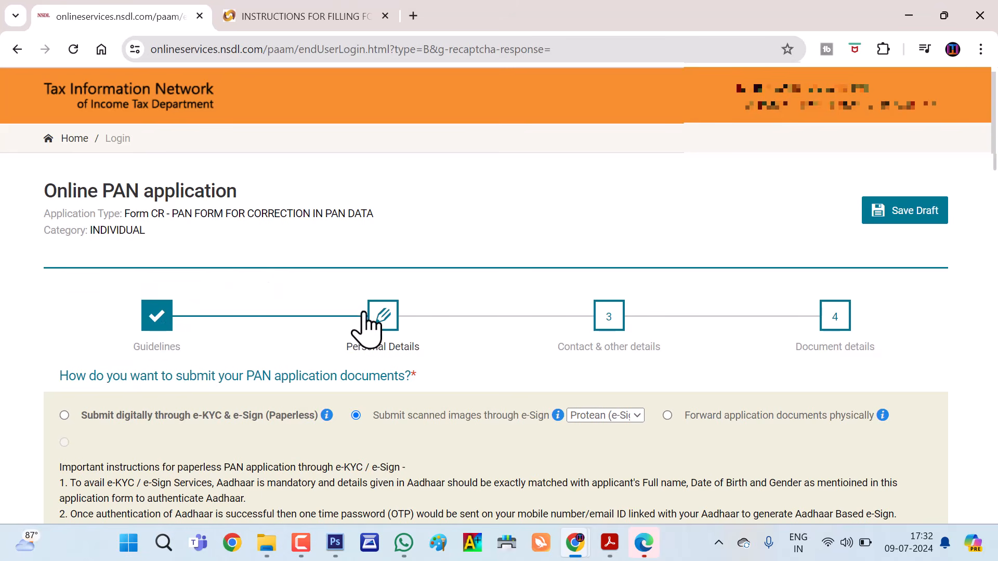
Choose 'Submit scanned images through e-Sign' via Protean, dismiss the alert, and keep Yes for a physical PAN card
scroll(357, 345, "down", 1)
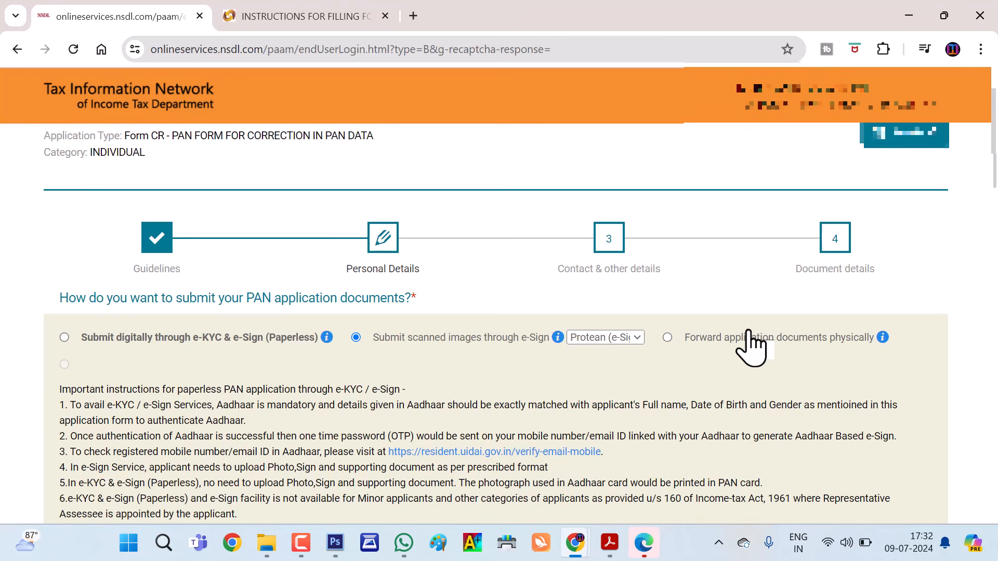
left_click(355, 338)
key("Return")
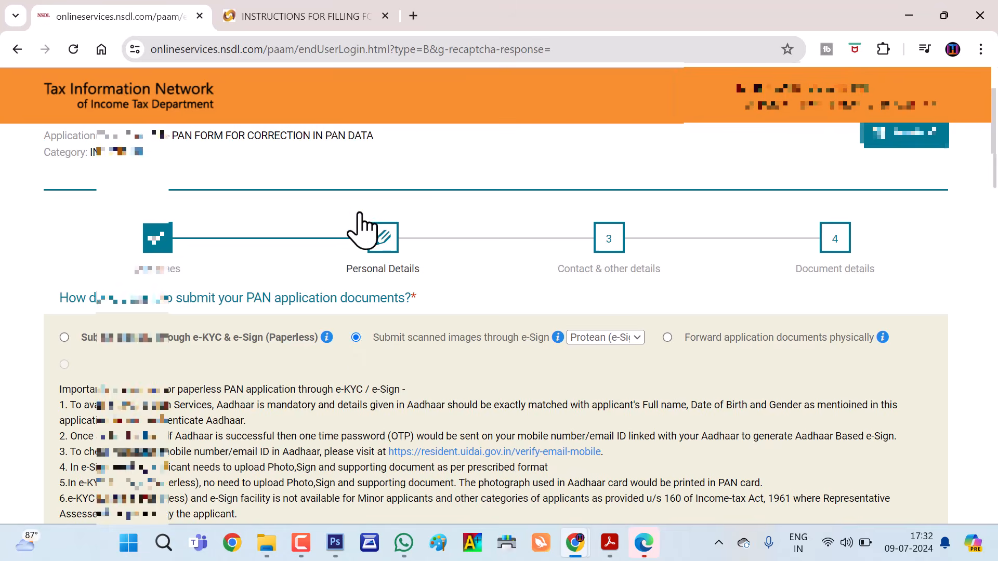
scroll(363, 227, "down", 3)
scroll(360, 218, "down", 3)
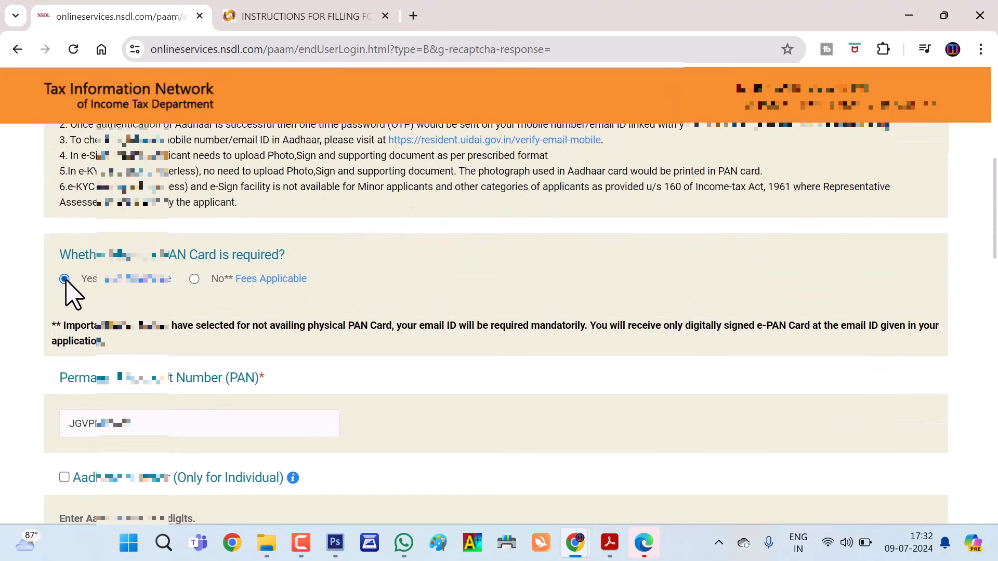
mouse_move(140, 281)
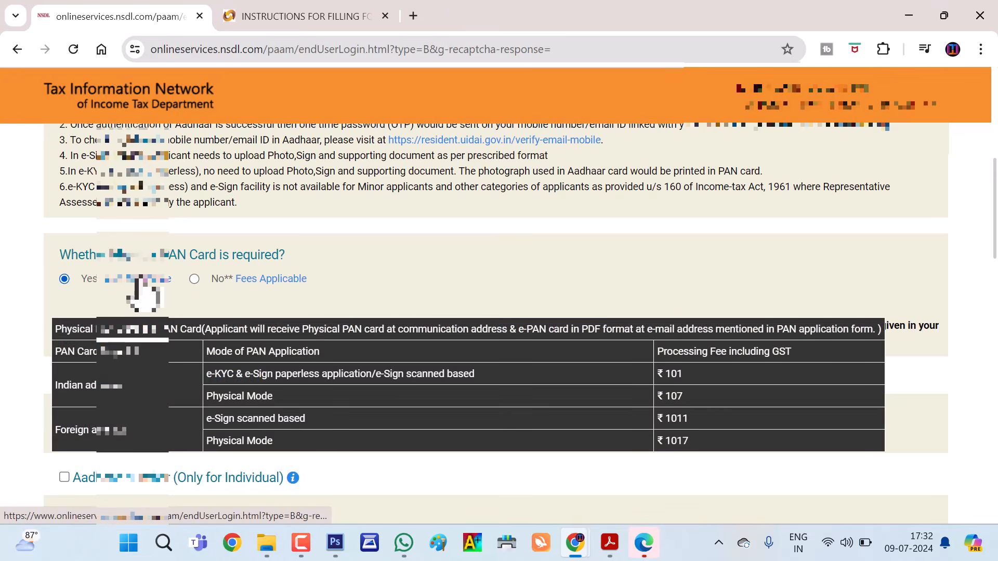
scroll(9, 290, "down", 2)
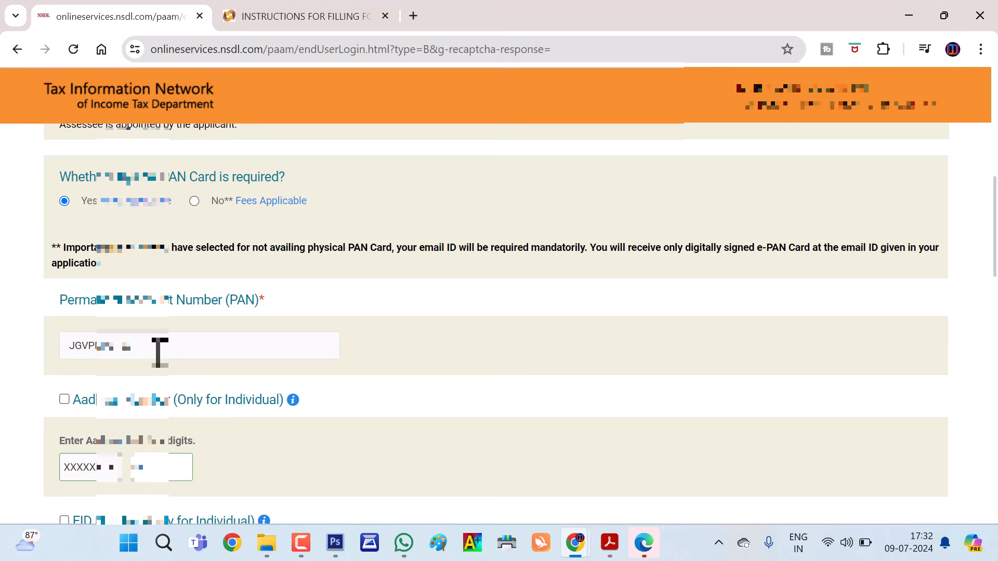
scroll(13, 287, "down", 1)
scroll(13, 286, "down", 1)
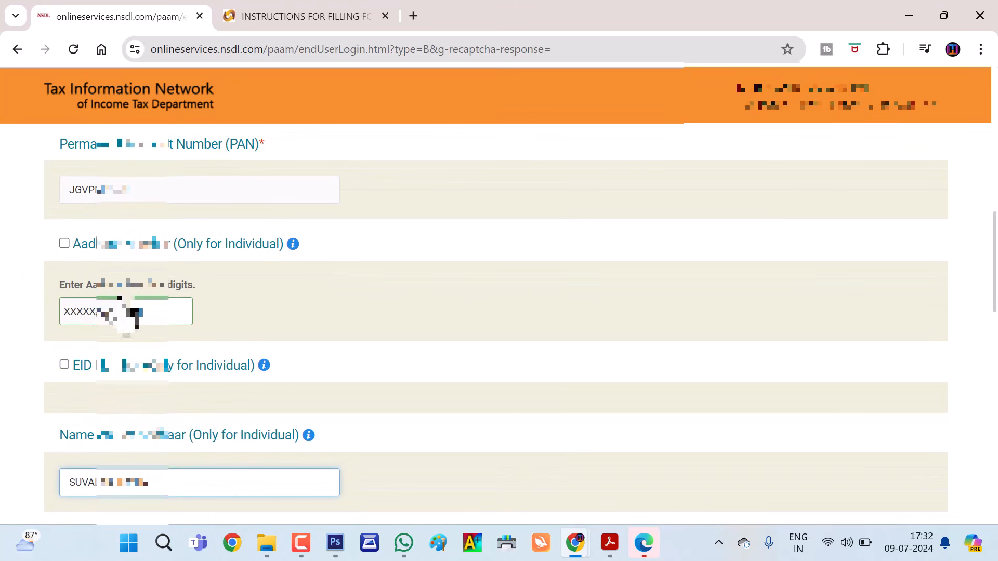
left_click(183, 311)
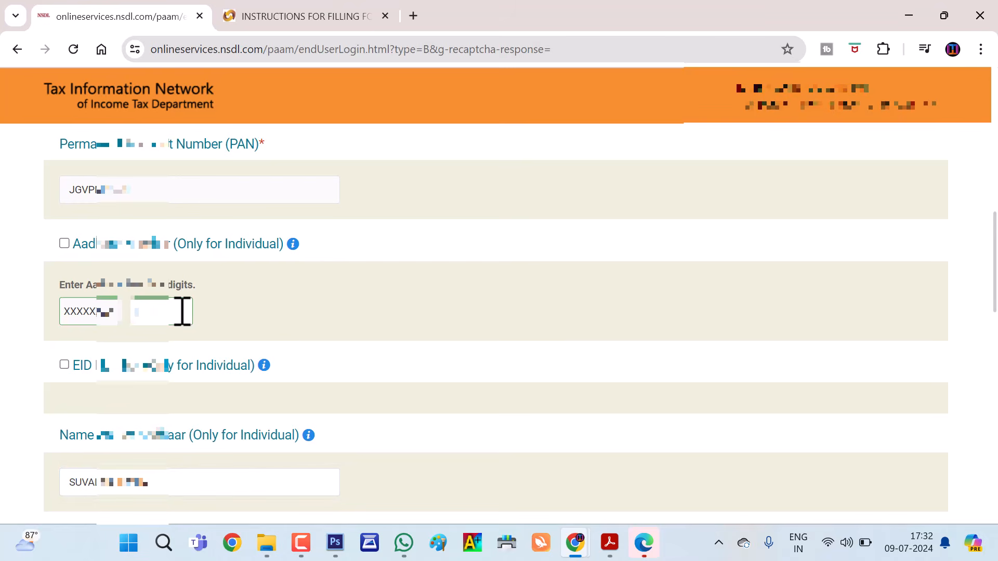
scroll(279, 318, "down", 4)
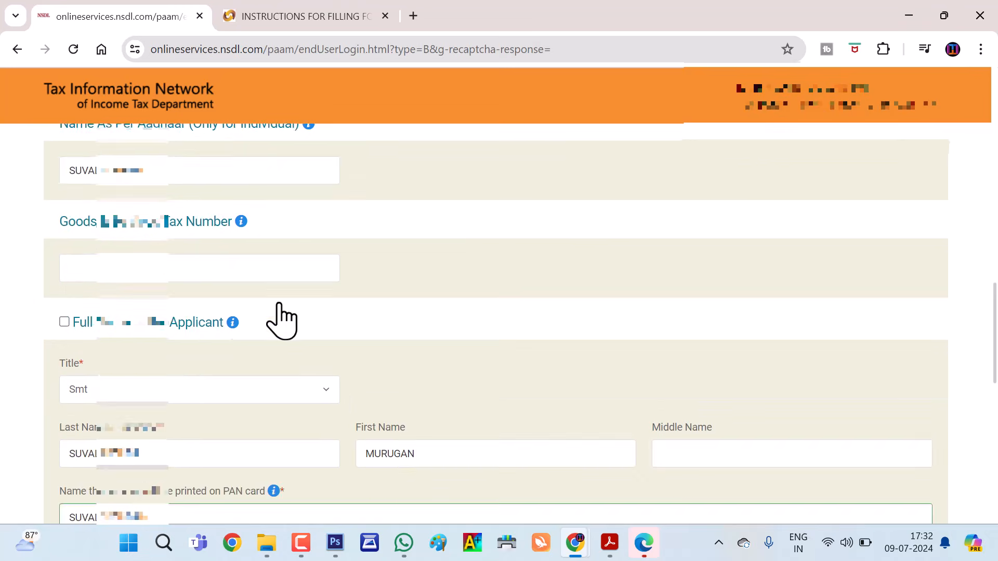
scroll(281, 319, "up", 1)
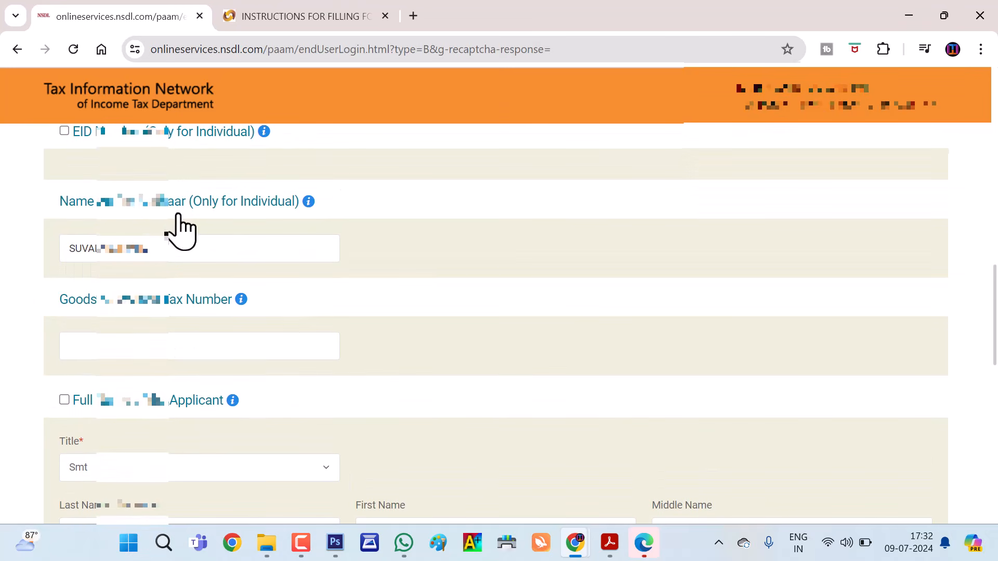
left_click(199, 247)
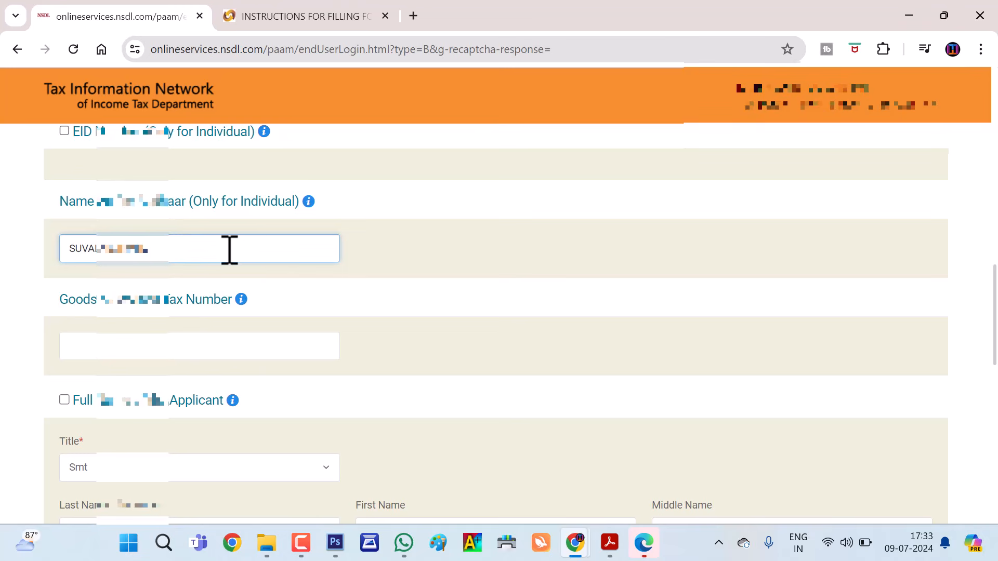
Review the applicant's last name and the name to be printed on the PAN card
scroll(229, 249, "down", 4)
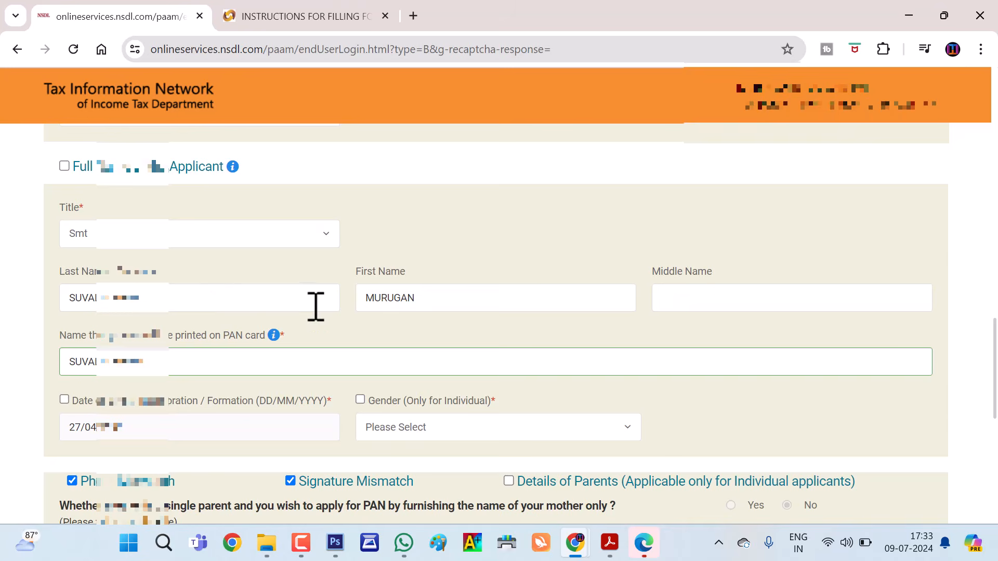
scroll(289, 270, "down", 1)
scroll(185, 316, "up", 1)
left_click_drag(71, 298, 156, 294)
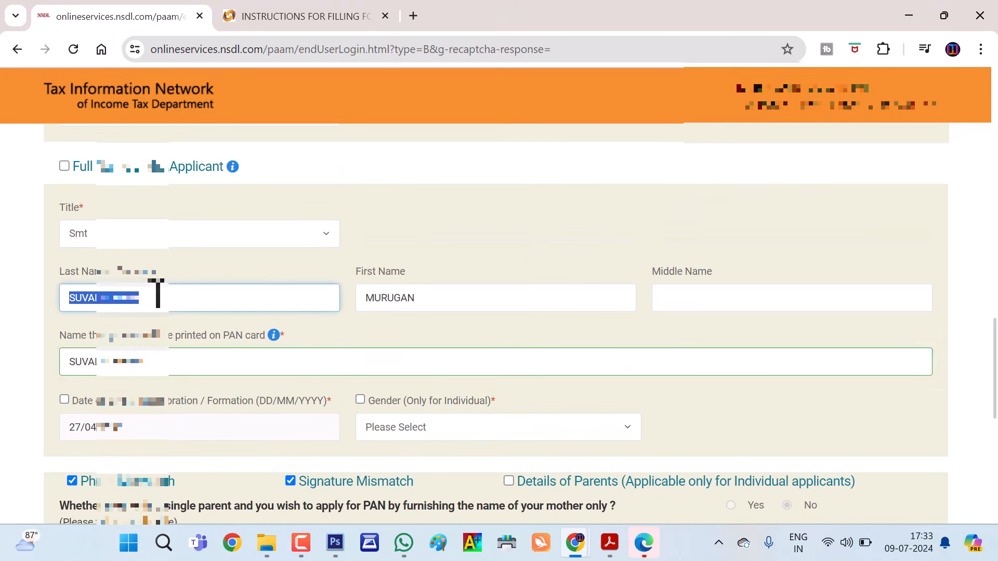
left_click(190, 274)
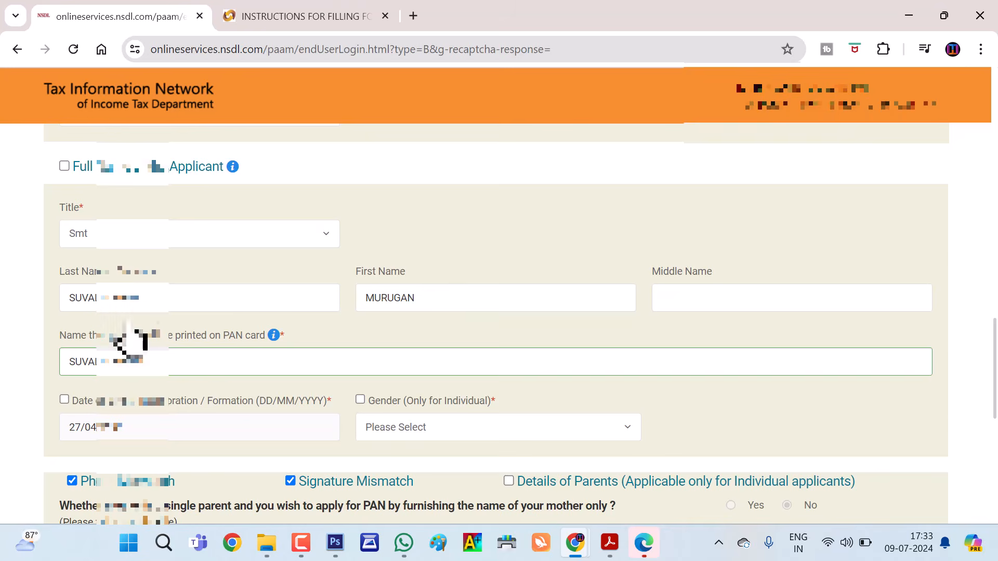
left_click(213, 361)
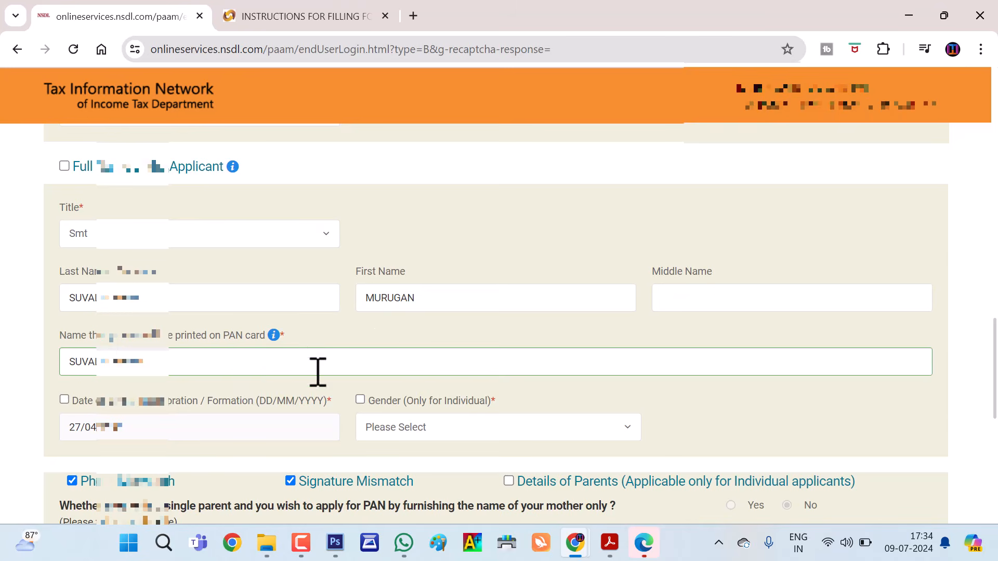
left_click_drag(152, 371, 18, 368)
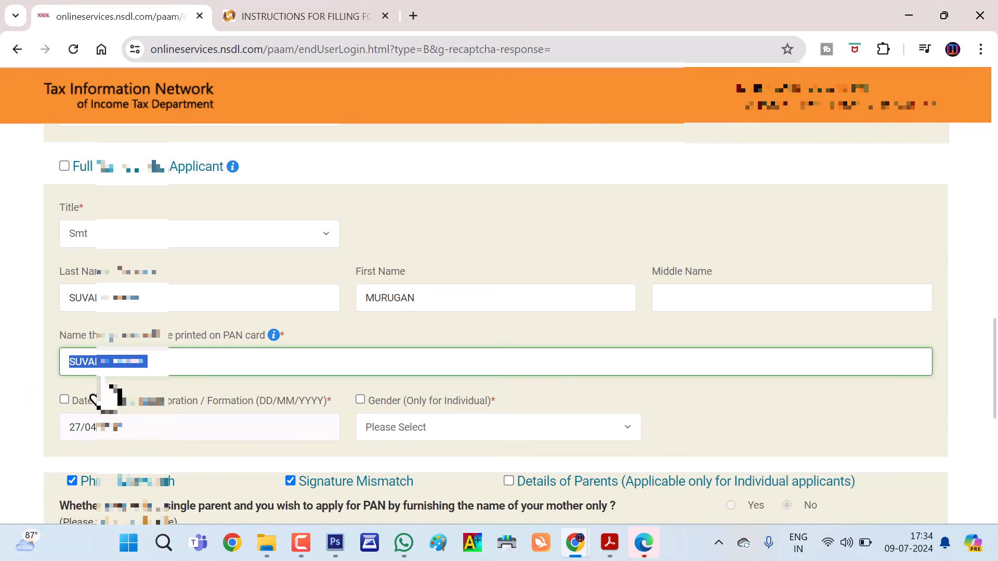
left_click(733, 411)
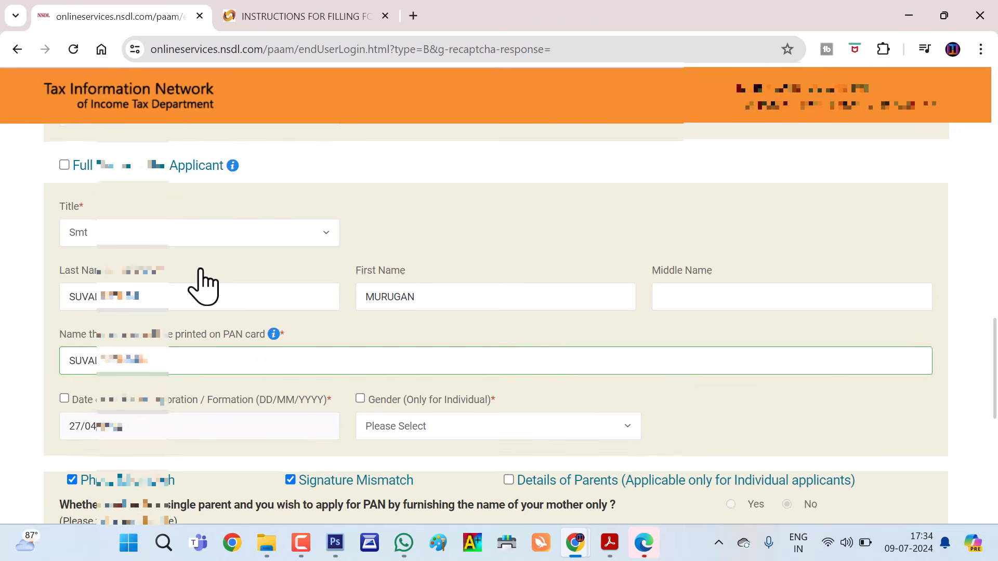
Set the applicant's gender to Female
scroll(177, 354, "down", 1)
left_click(473, 357)
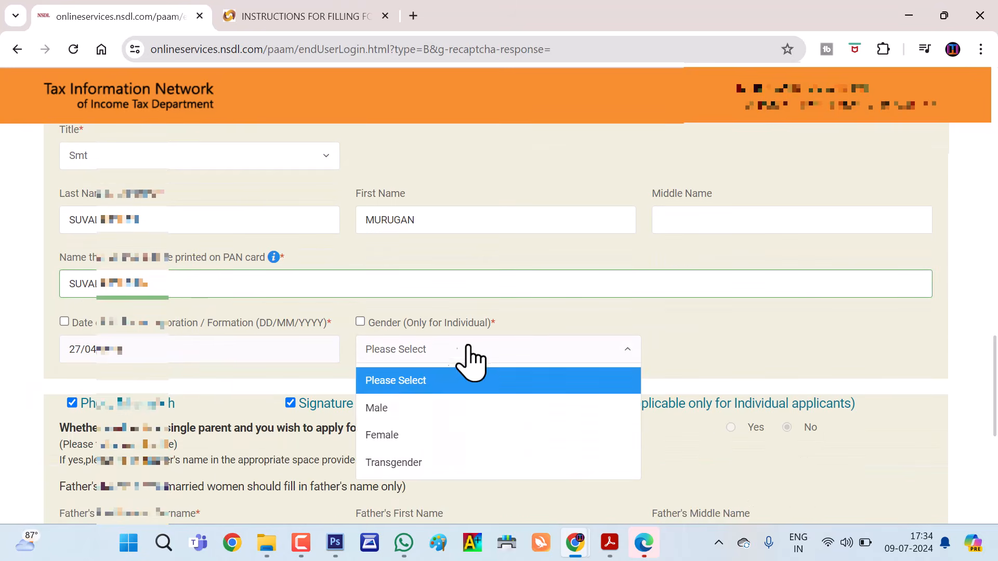
left_click(382, 434)
scroll(172, 283, "down", 2)
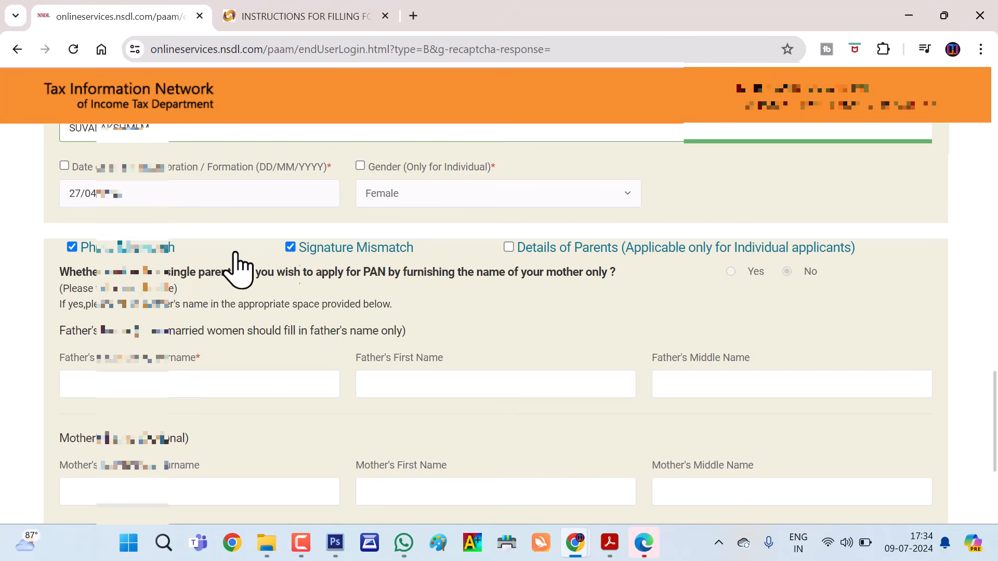
scroll(208, 219, "down", 1)
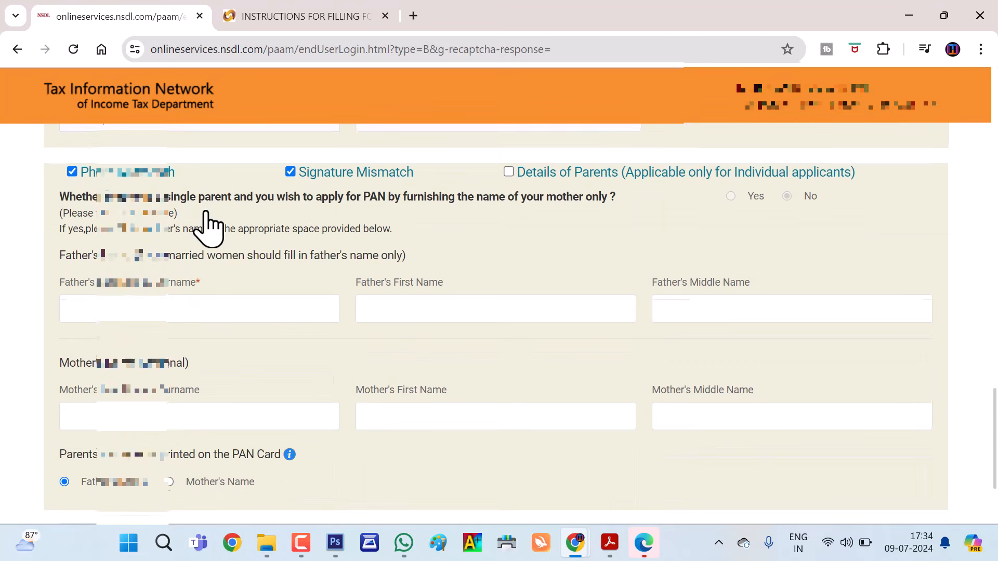
Enter 'GUNA' in the Father's Last Name field
left_click(180, 312)
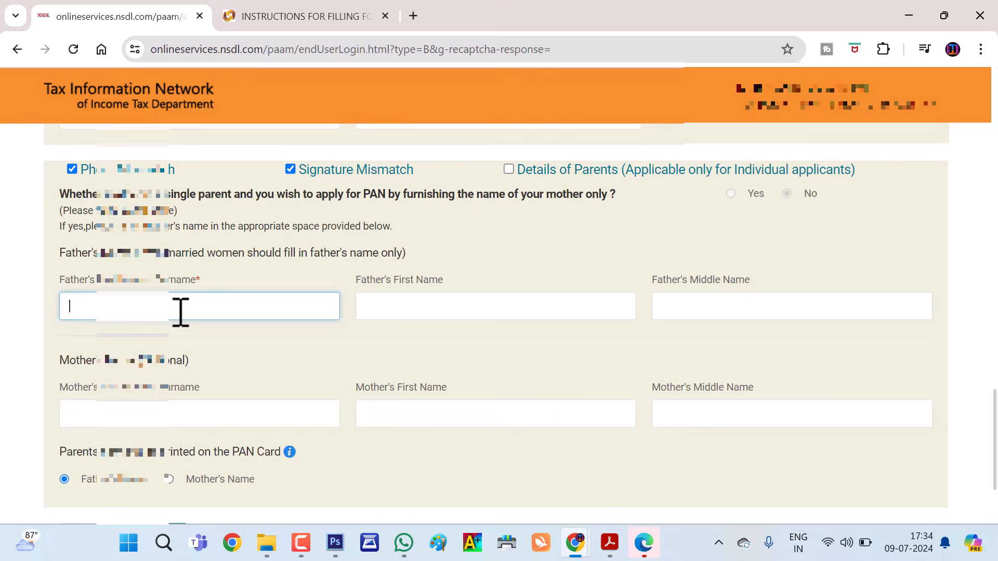
type("GUNA")
scroll(208, 314, "down", 3)
scroll(151, 323, "up", 1)
scroll(85, 382, "down", 1)
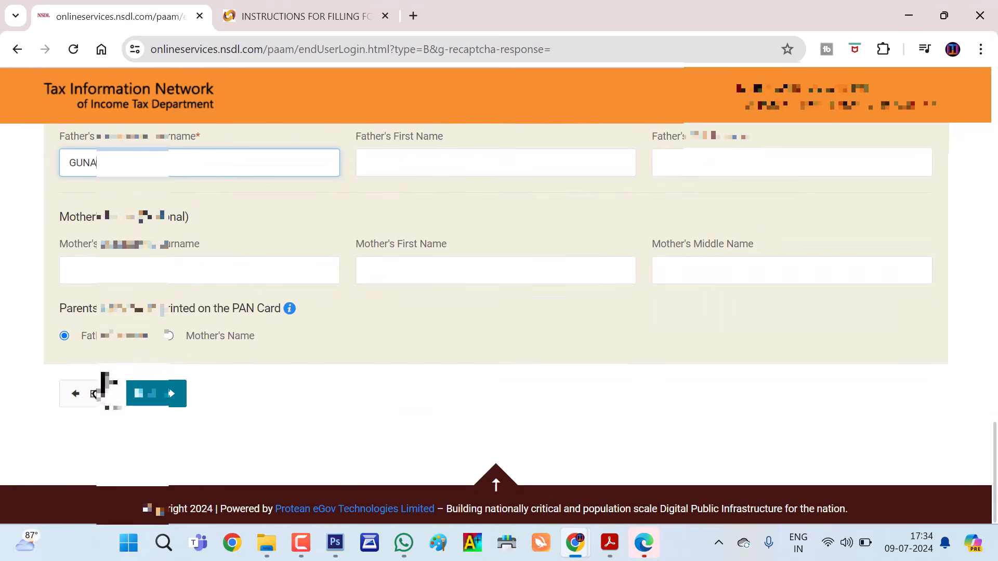
scroll(135, 354, "up", 3)
scroll(461, 350, "down", 2)
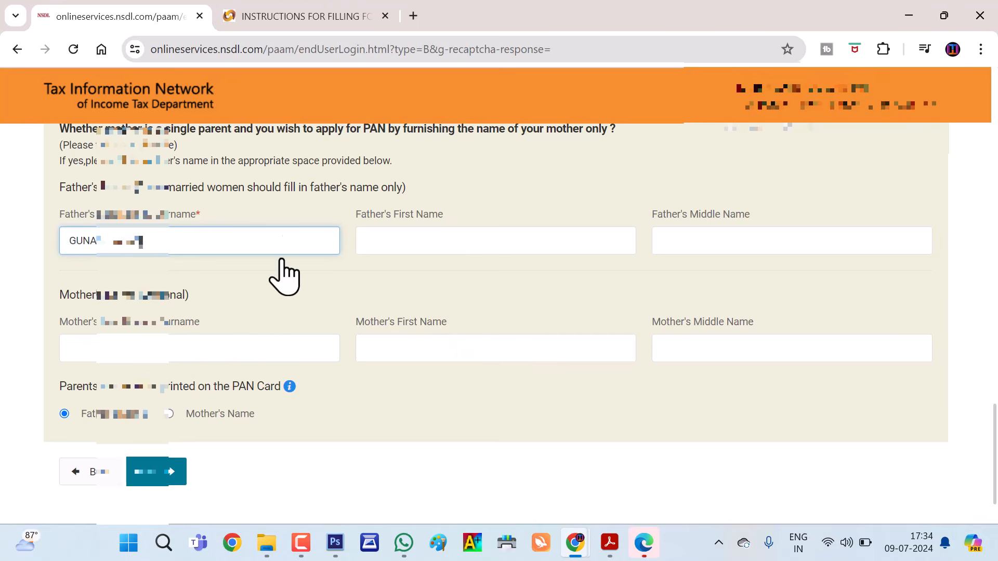
scroll(280, 259, "down", 1)
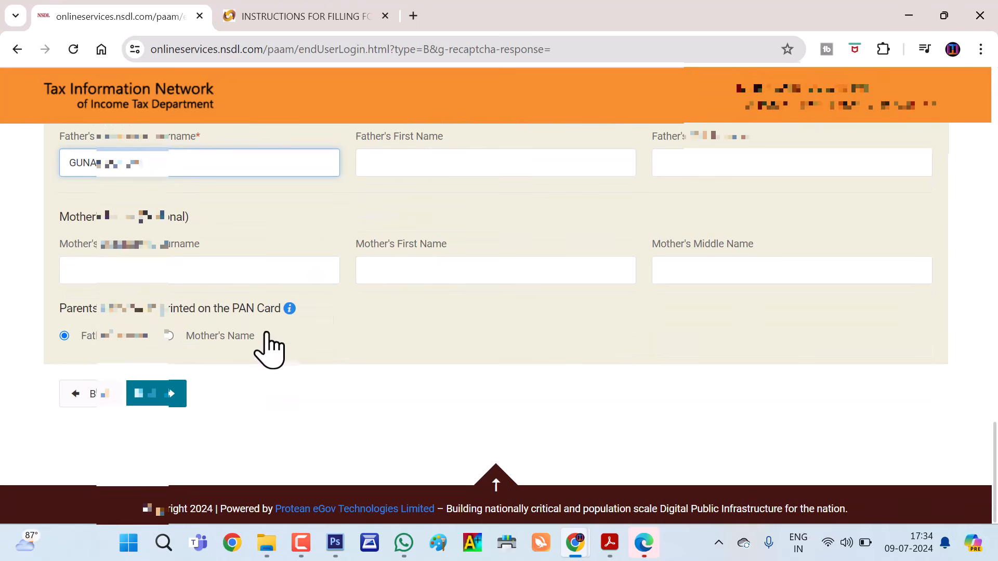
Continue to the contact details and choose Residence as the communication address
left_click(166, 400)
scroll(279, 236, "down", 1)
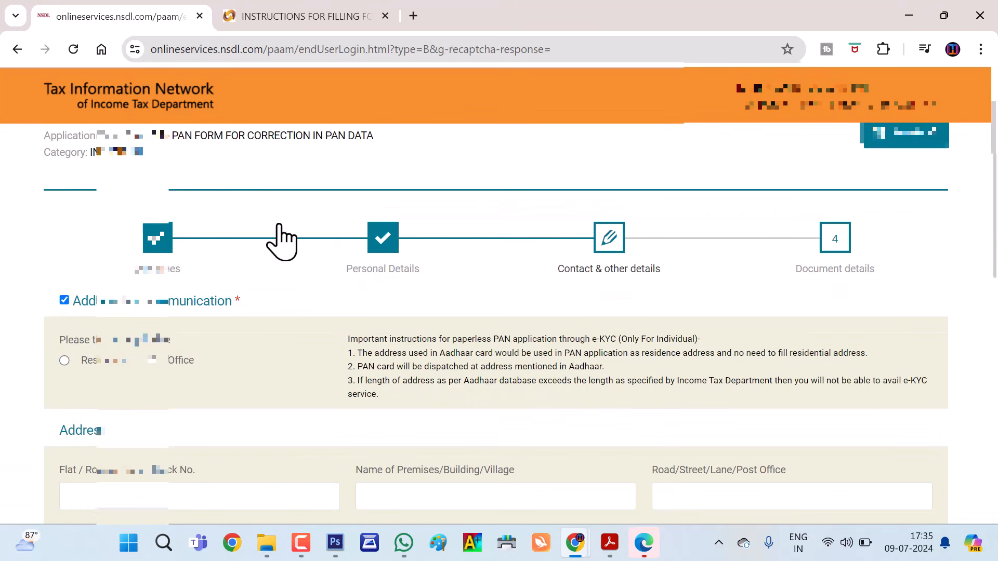
scroll(170, 252, "down", 1)
left_click(64, 282)
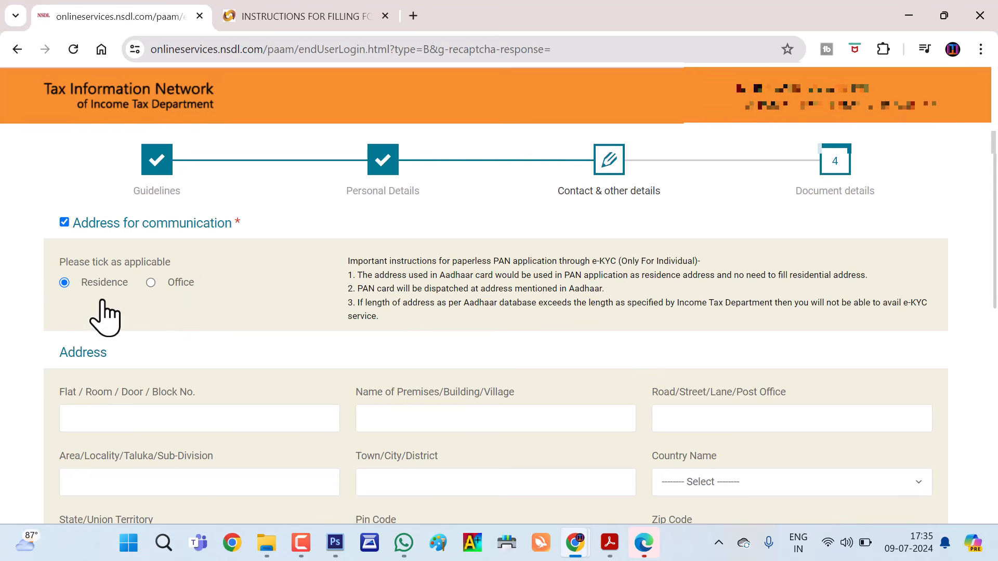
scroll(267, 240, "down", 3)
scroll(151, 327, "up", 3)
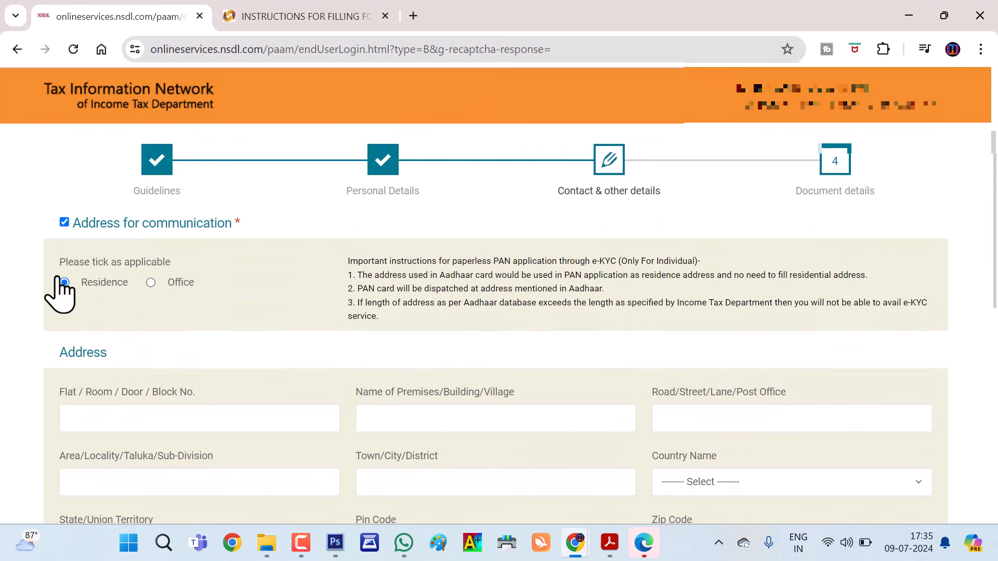
scroll(151, 260, "down", 2)
scroll(151, 260, "down", 1)
Fill in the flat/block, road/street, area/locality and town/city address fields
left_click(174, 268)
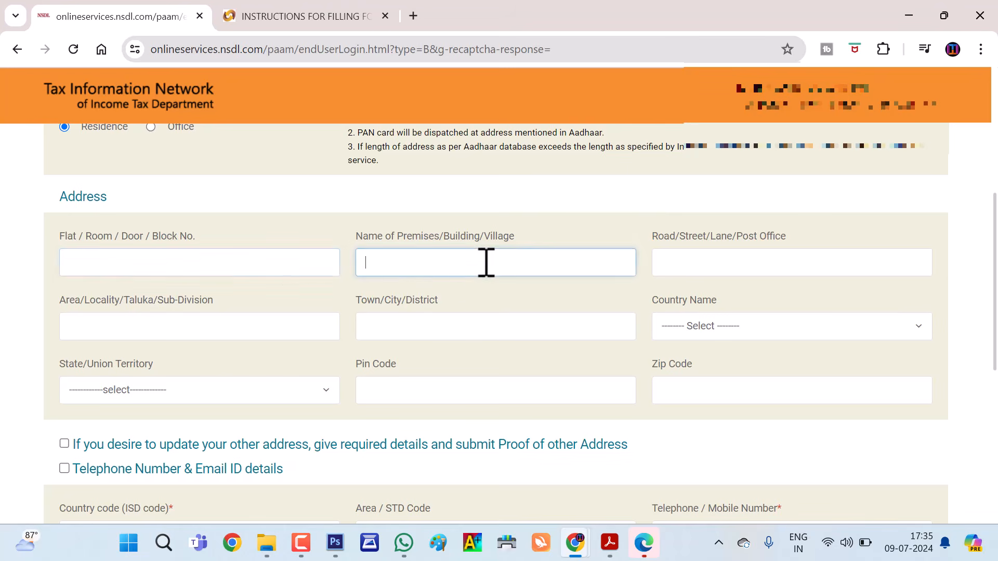
left_click(786, 267)
left_click(238, 338)
left_click(476, 330)
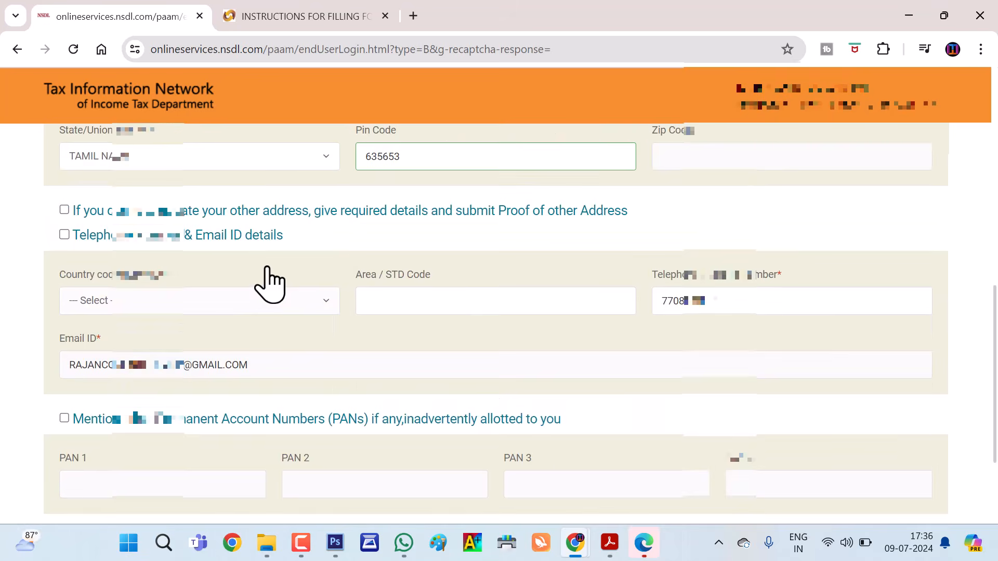
scroll(270, 283, "down", 2)
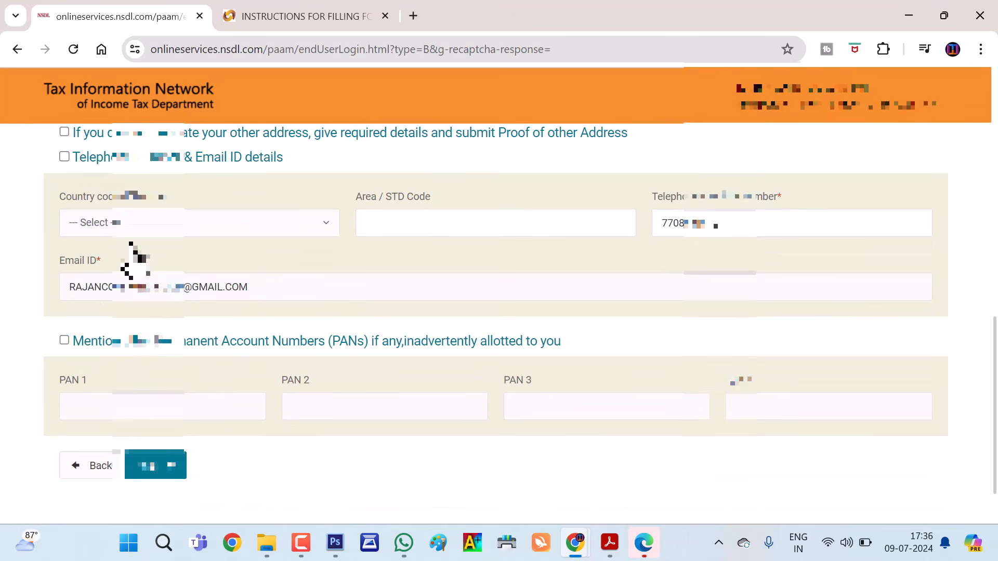
Set the phone country code to INDIA (91) and proceed to Document details
left_click(236, 225)
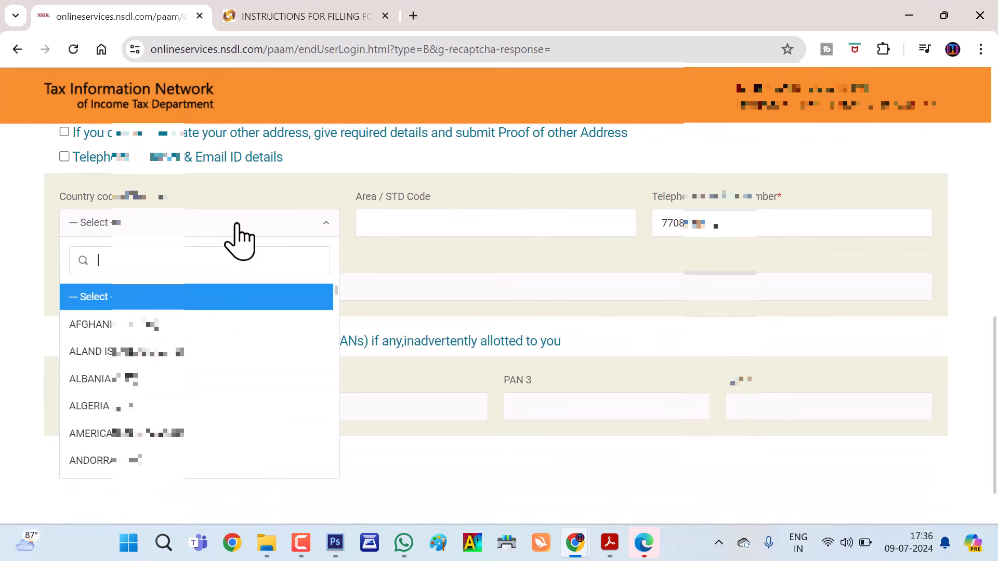
type("ind")
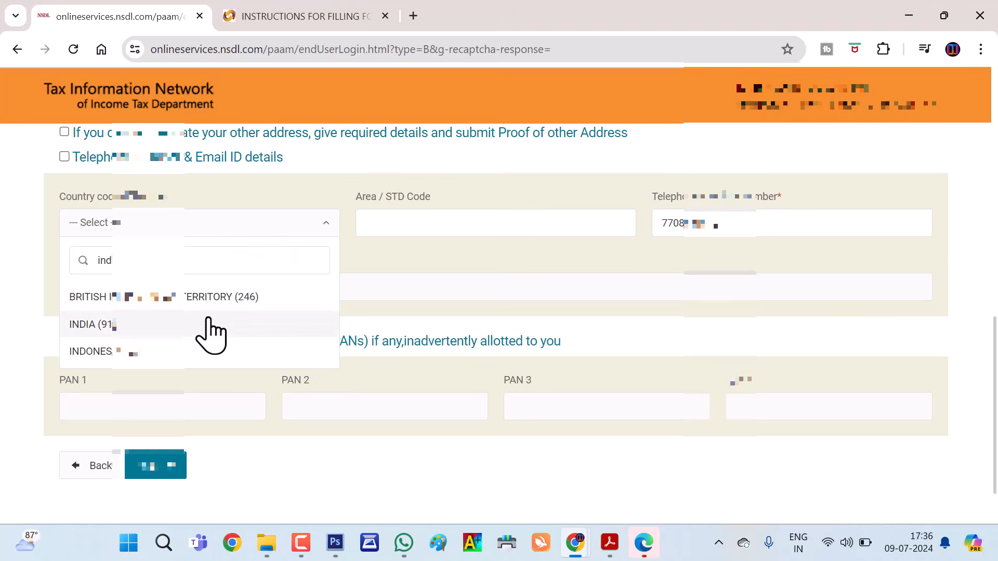
left_click(236, 324)
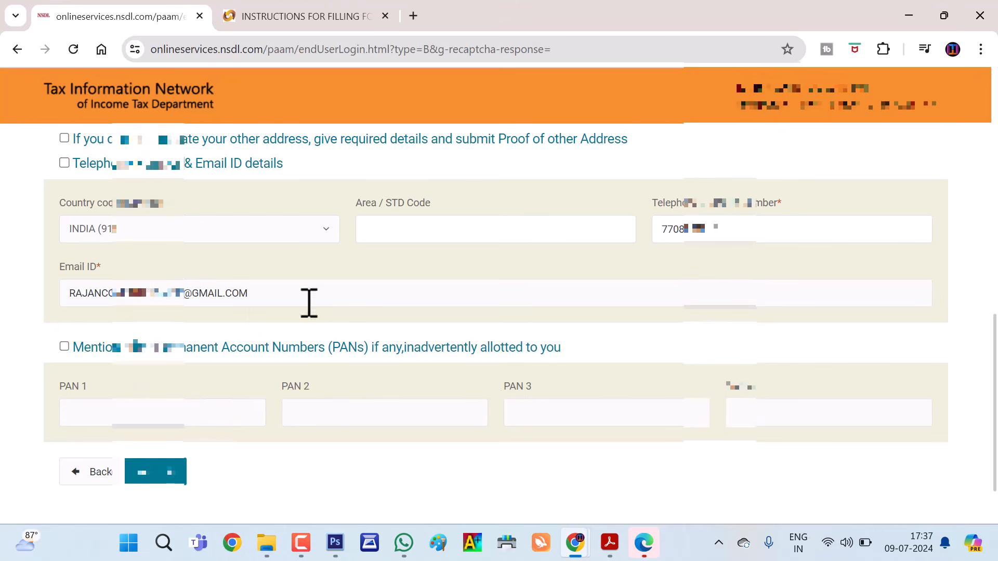
scroll(334, 352, "down", 2)
left_click(156, 396)
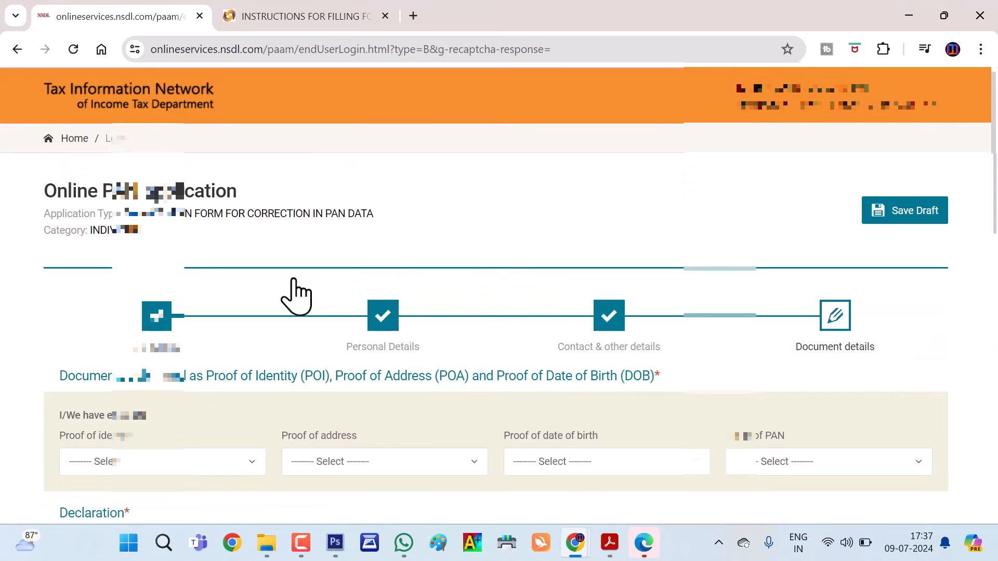
Choose AADHAAR as proof of identity, address and date of birth
scroll(367, 301, "down", 3)
left_click(146, 312)
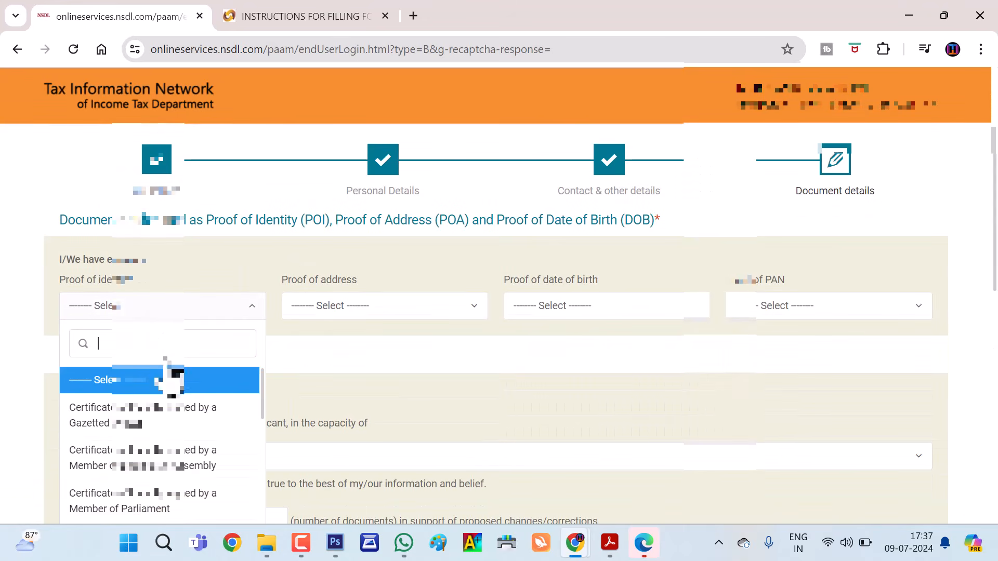
type("u")
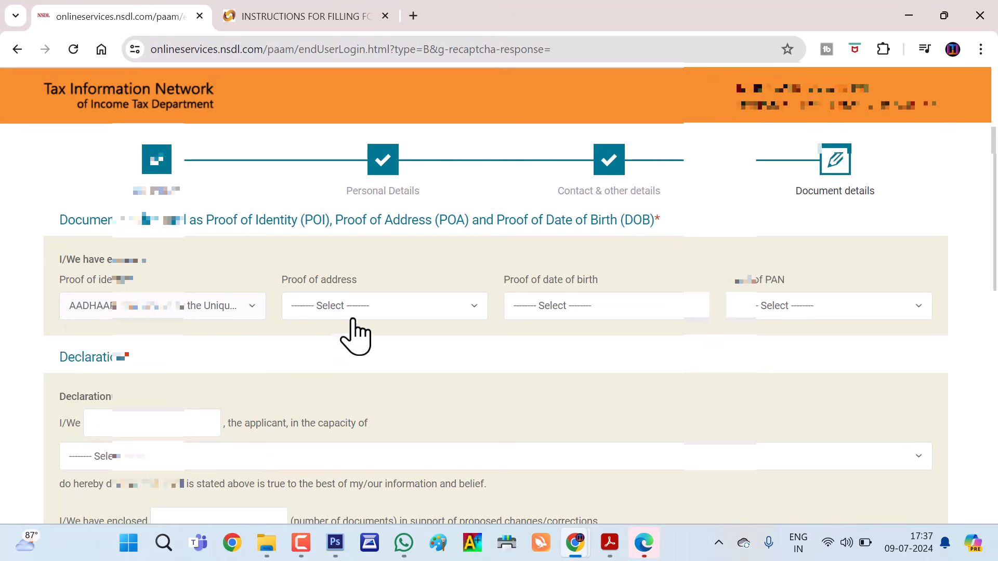
left_click(367, 311)
scroll(368, 400, "down", 5)
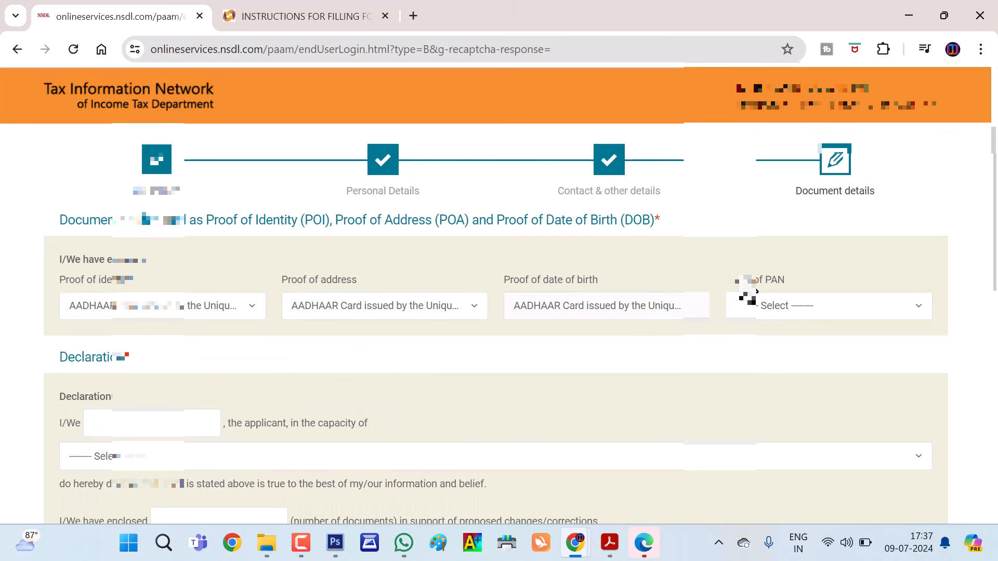
Choose 'Copy of Pan Card' as the proof of PAN
left_click(771, 311)
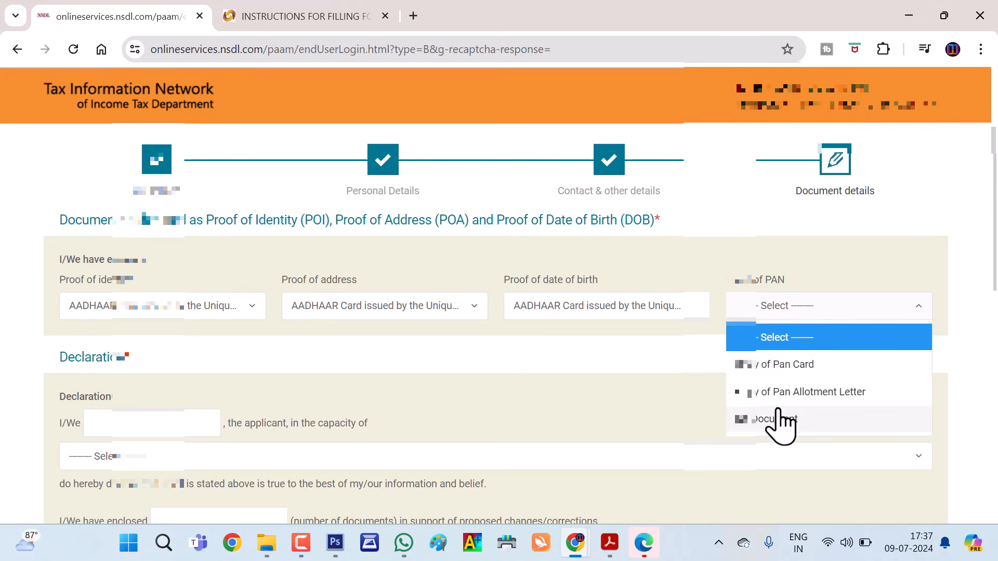
left_click(805, 370)
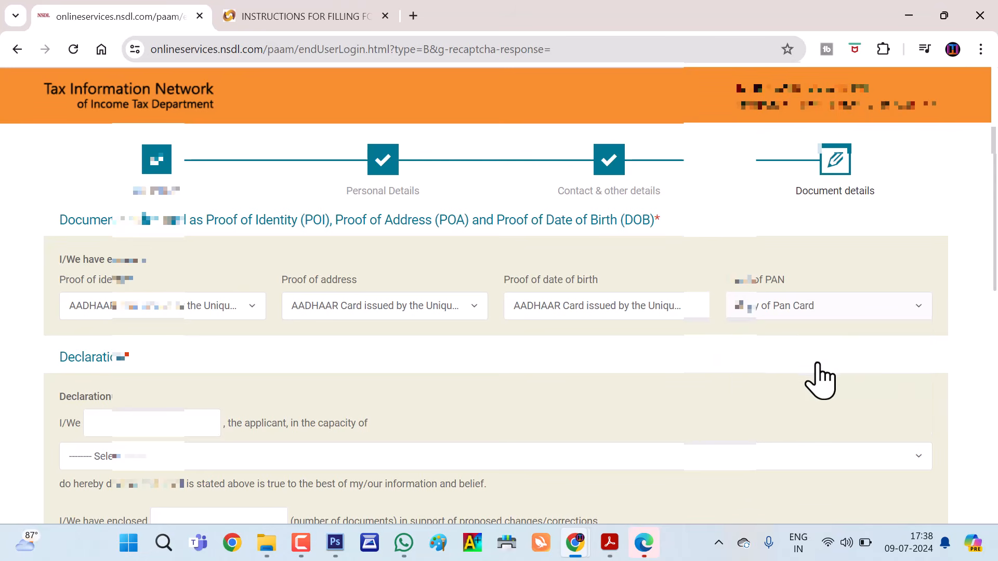
scroll(352, 245, "down", 1)
Set the declaration capacity to Himself/Herself
left_click(146, 345)
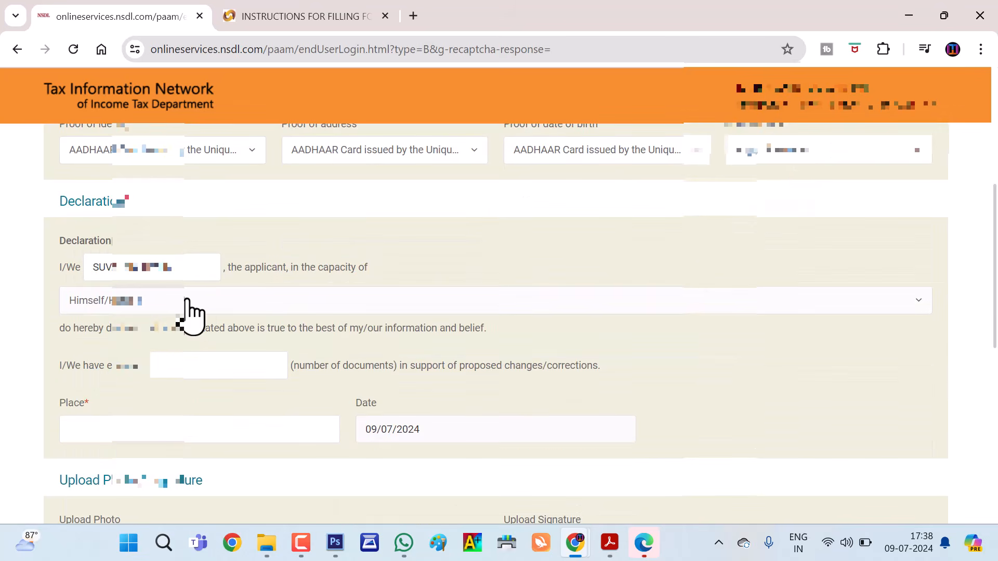
left_click(190, 307)
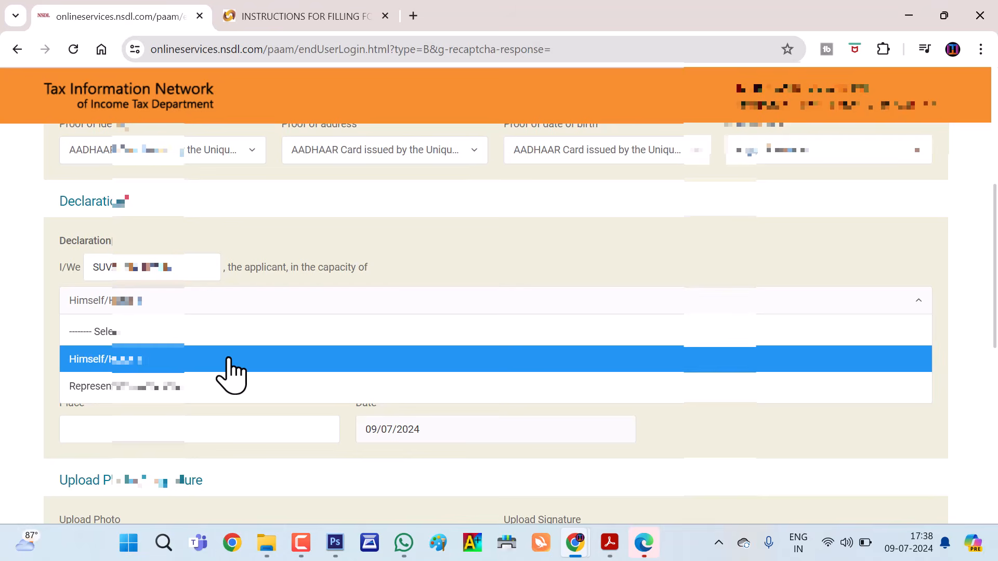
left_click(229, 358)
scroll(213, 316, "down", 1)
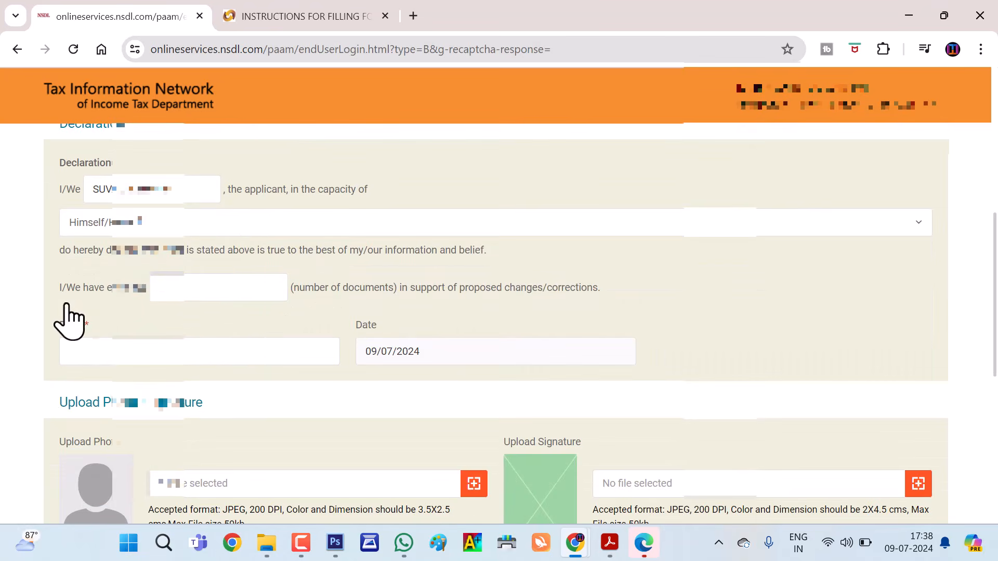
scroll(312, 322, "down", 5)
scroll(256, 408, "up", 7)
Enter 1 as the number of documents and move to the Place field
left_click(225, 287)
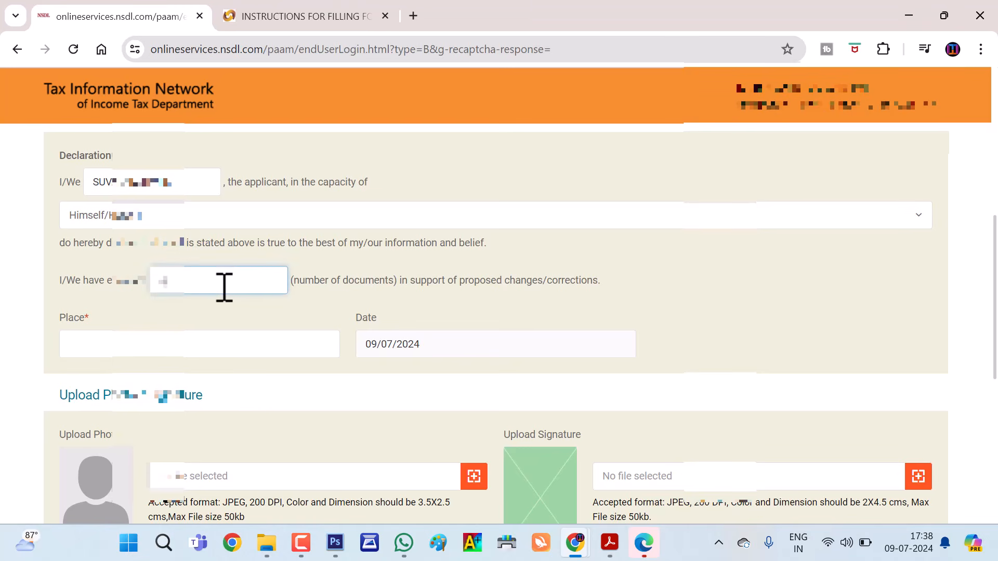
scroll(358, 275, "down", 3)
scroll(196, 272, "up", 5)
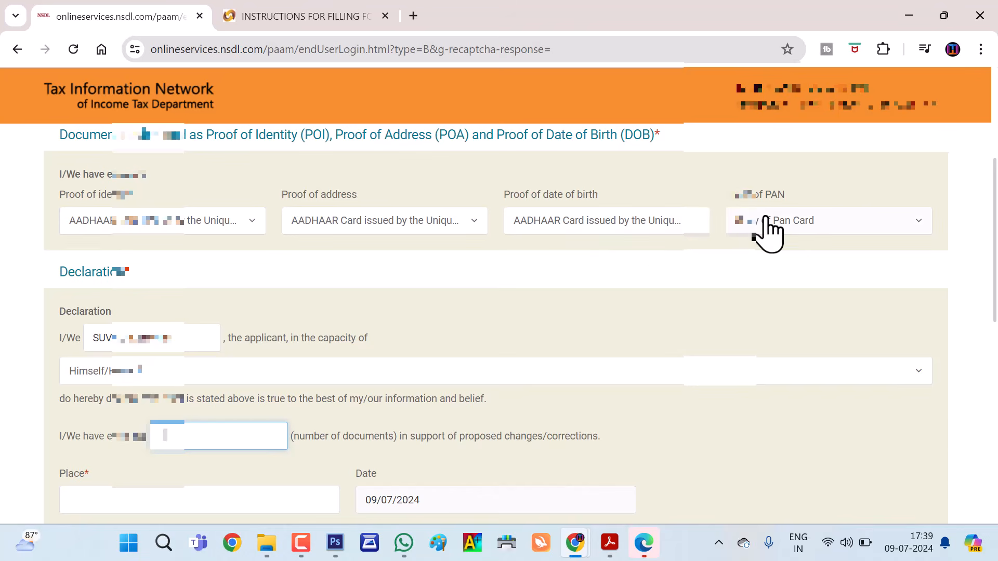
type("1")
scroll(494, 279, "down", 6)
scroll(326, 294, "up", 2)
left_click(170, 267)
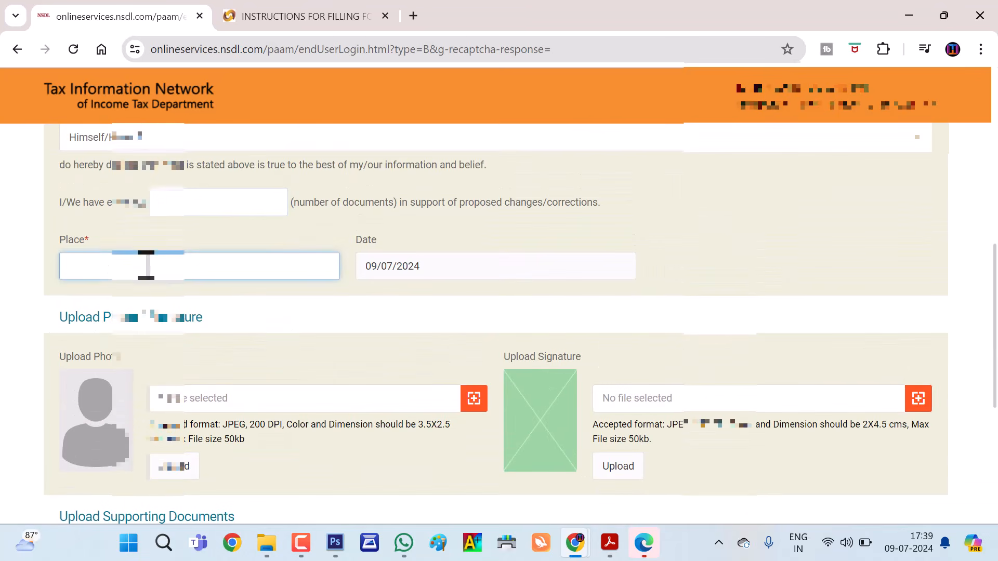
Add Document rows under Upload Supporting Documents until four file rows exist
scroll(143, 263, "down", 3)
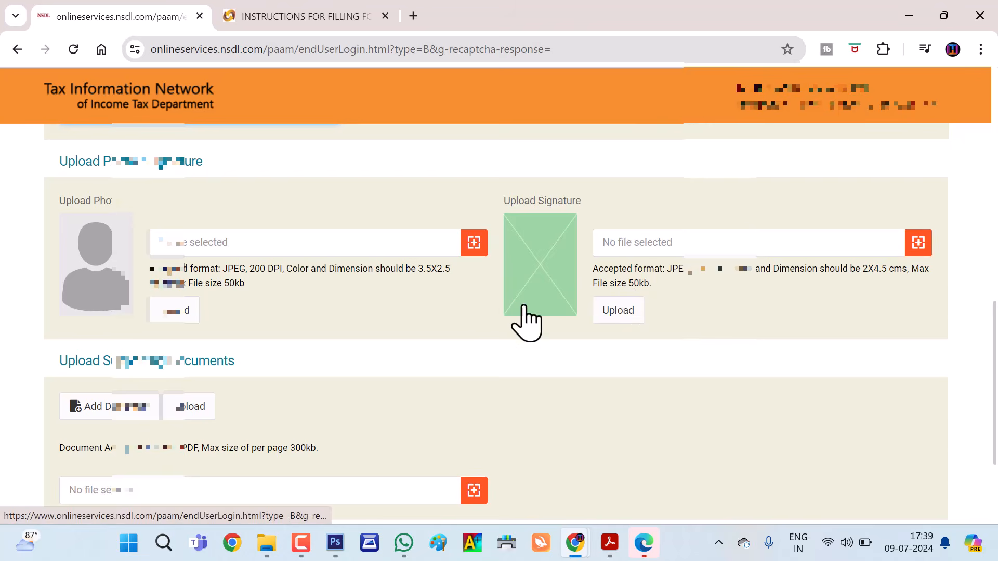
scroll(213, 260, "down", 3)
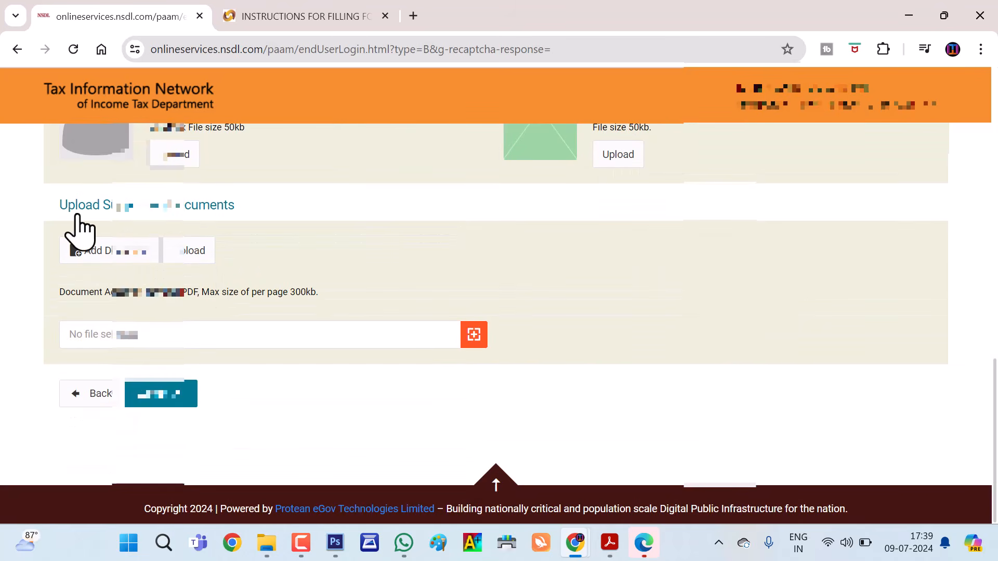
left_click(100, 250)
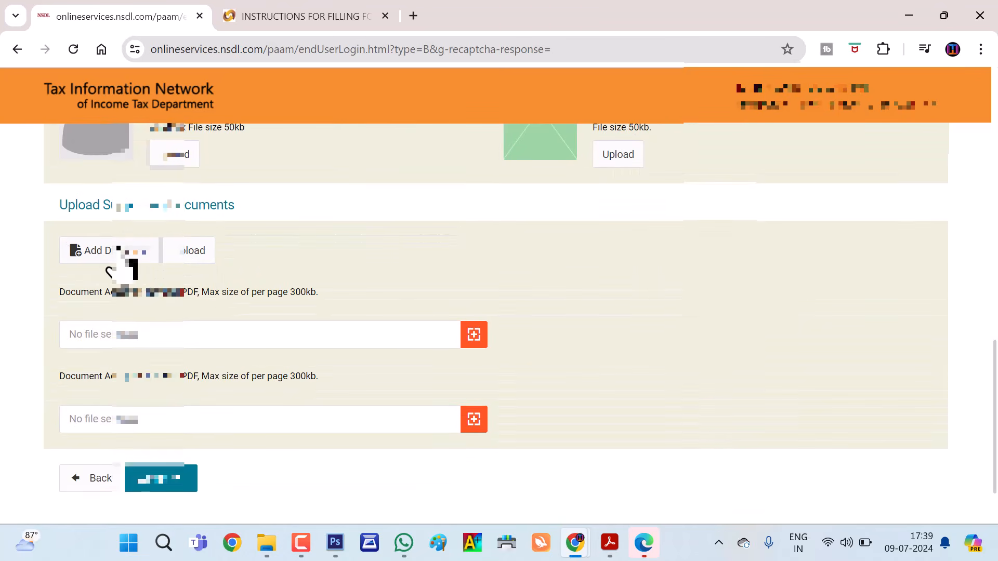
left_click(107, 250)
left_click(106, 250)
scroll(134, 272, "down", 3)
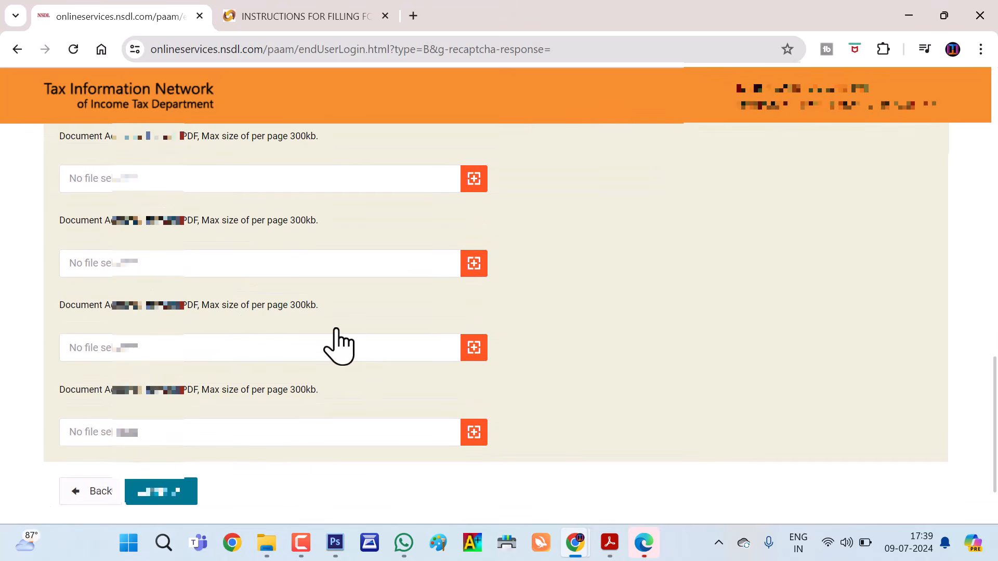
scroll(324, 361, "up", 2)
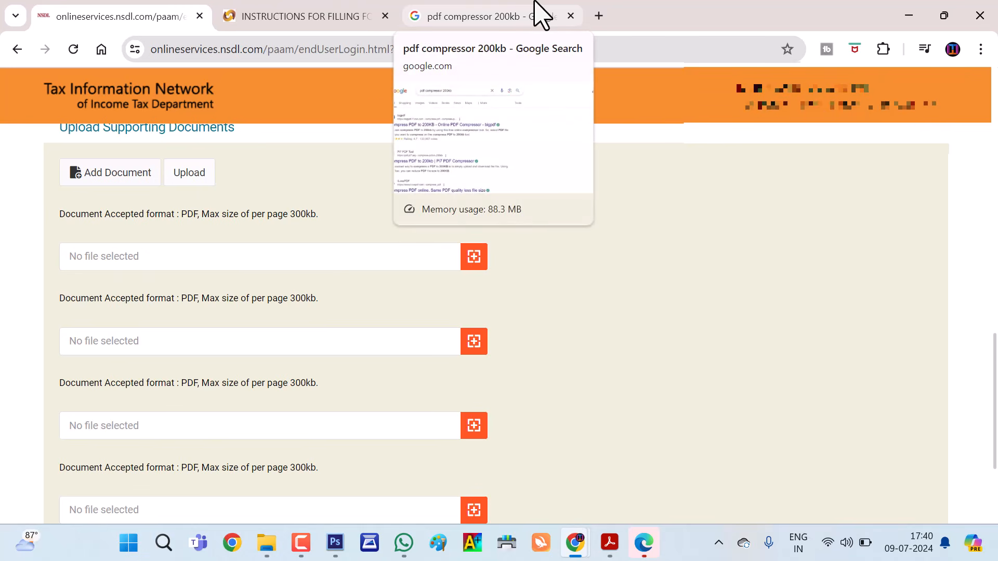
Search 'jpg to pdf' in a new tab, check the compressor results, then return to the NSDL upload page
left_click(599, 16)
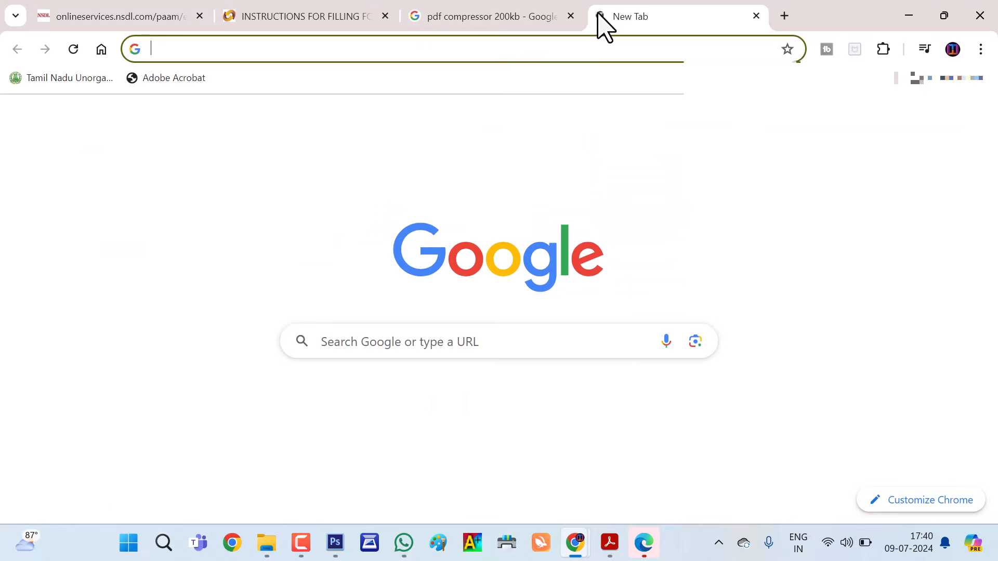
type("jp")
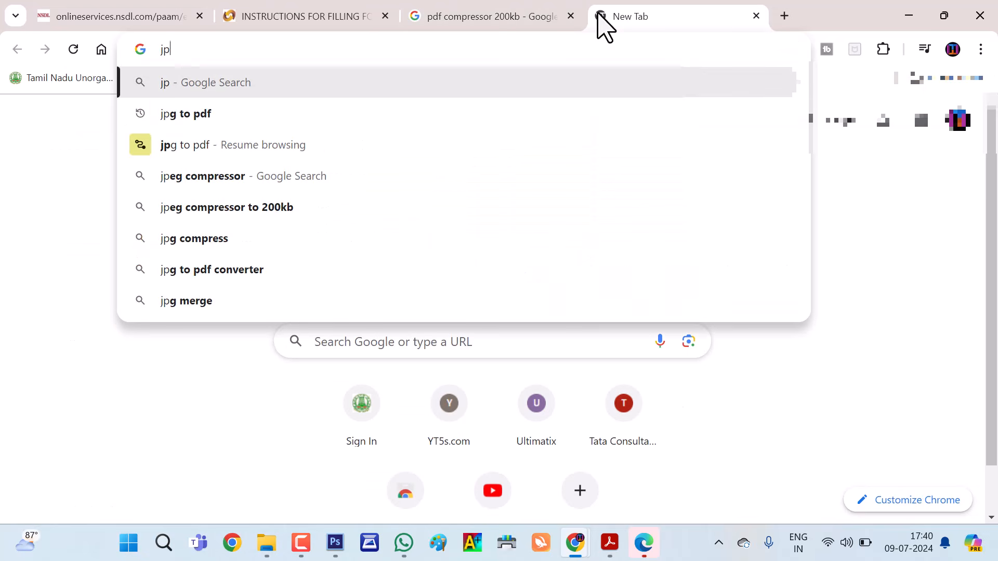
key("Down")
key("Return")
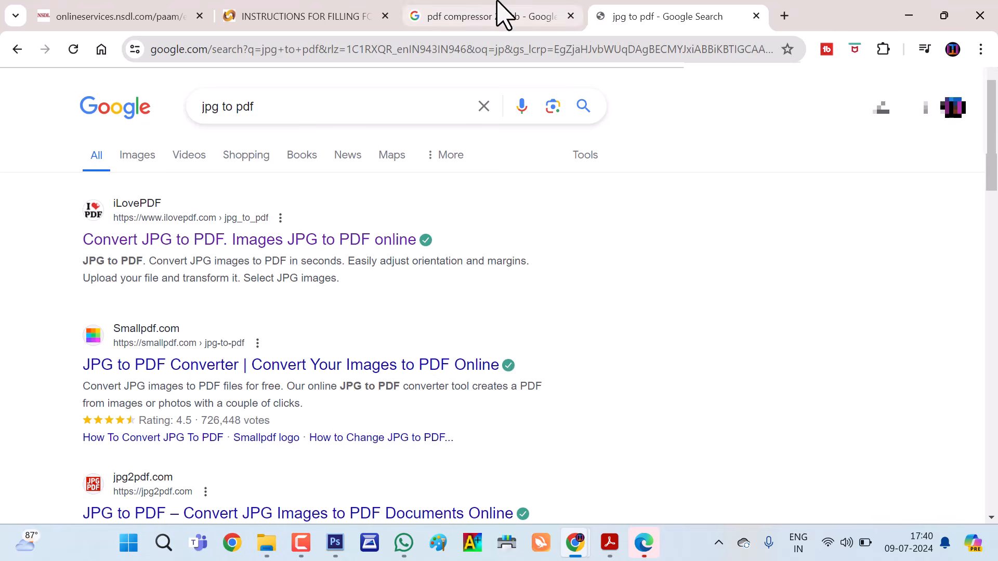
left_click(502, 12)
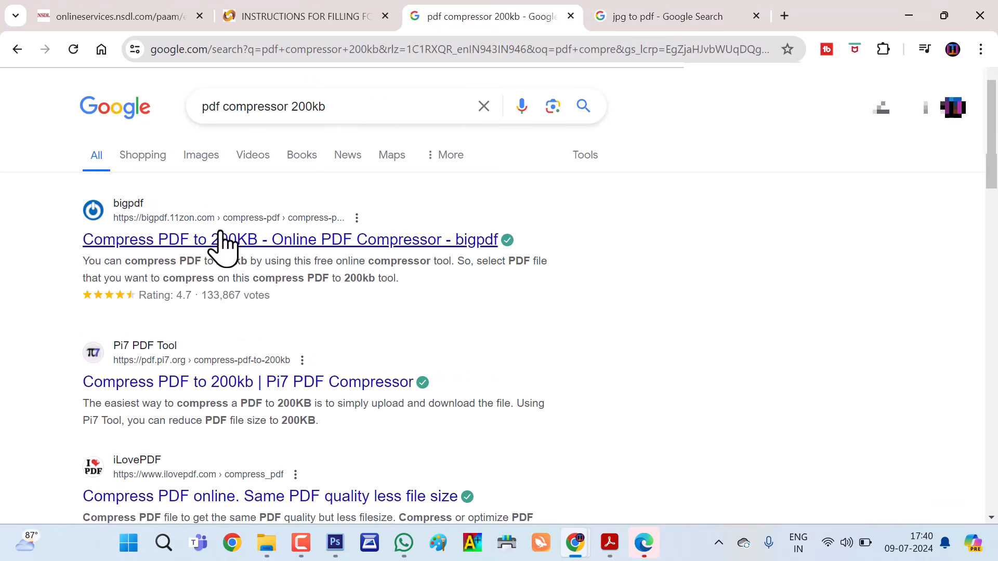
left_click(119, 2)
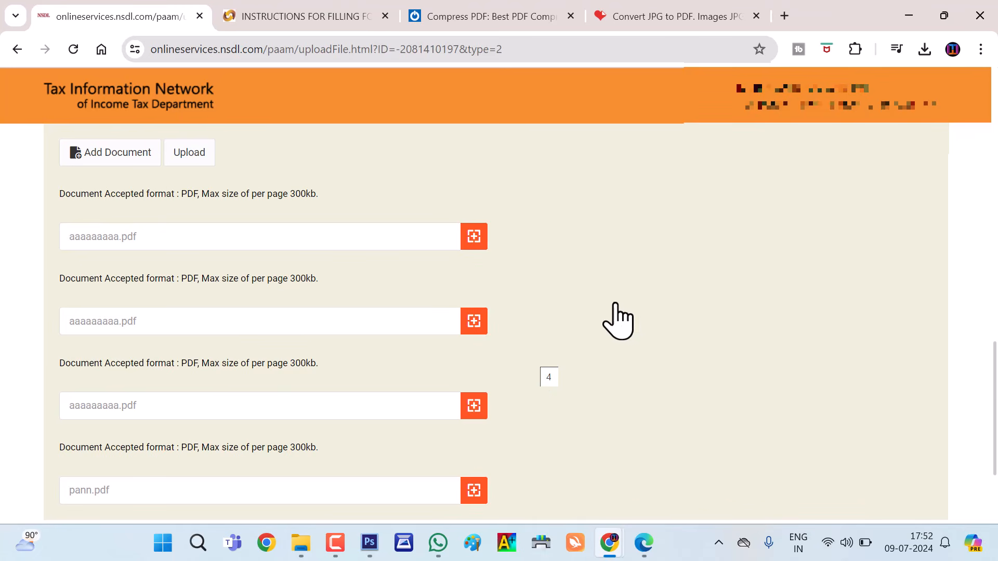
Upload the four chosen supporting PDF documents
left_click(200, 158)
scroll(495, 290, "down", 5)
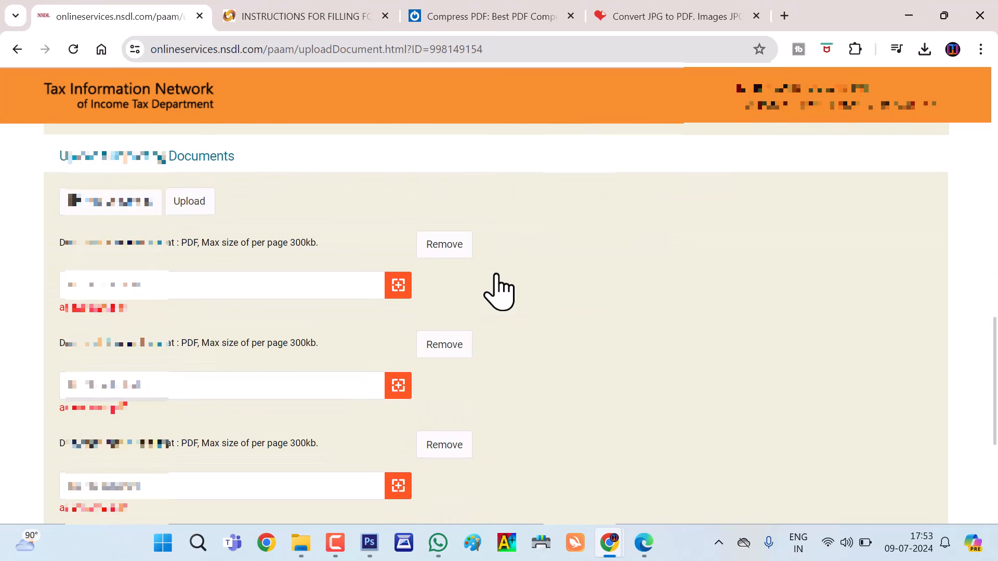
scroll(507, 275, "down", 1)
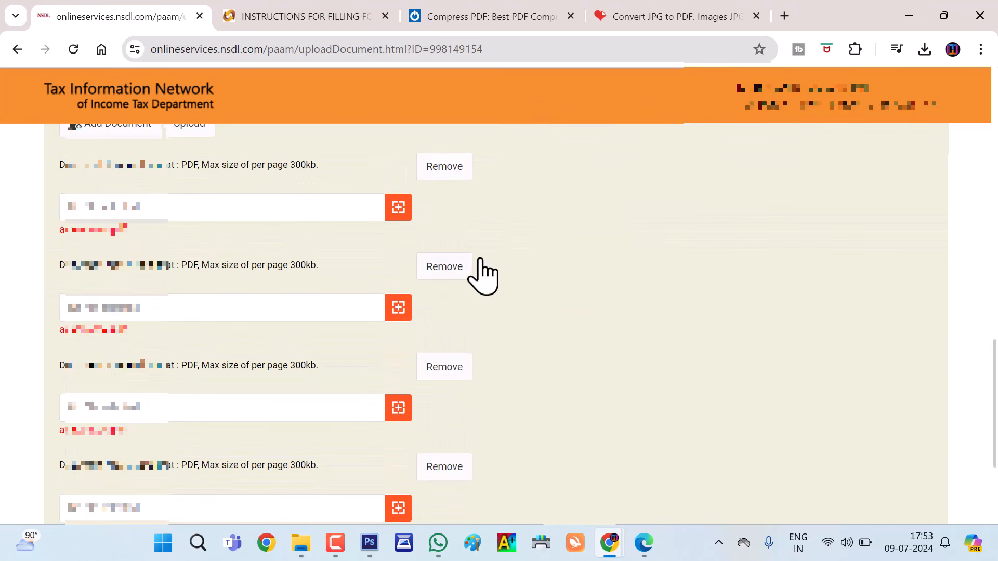
scroll(532, 351, "down", 3)
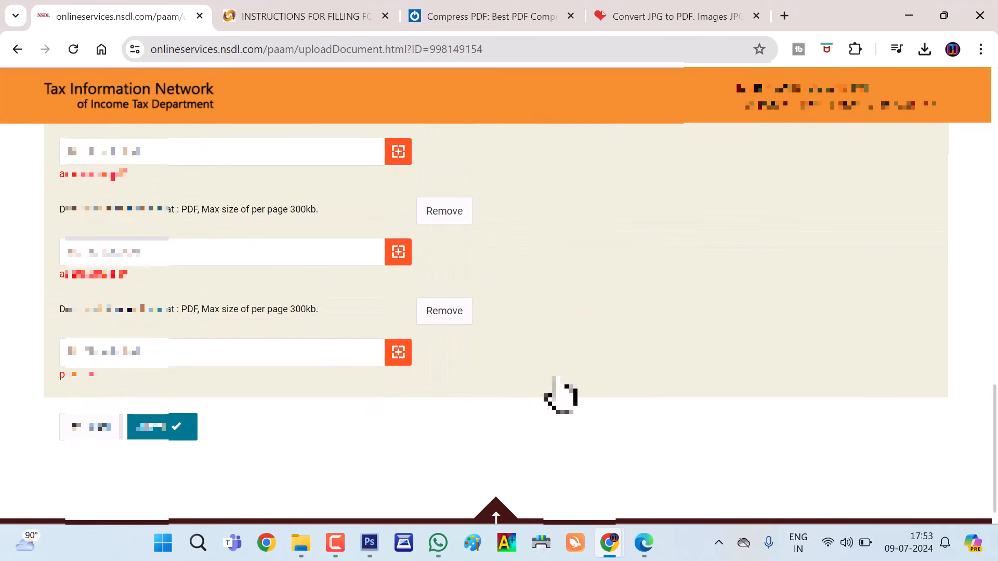
scroll(475, 409, "up", 8)
scroll(461, 336, "down", 9)
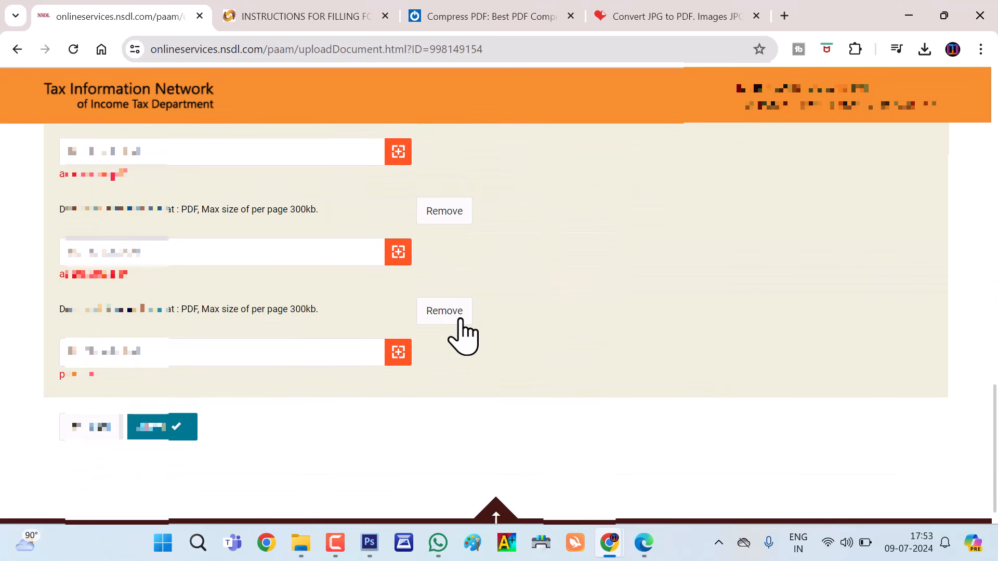
Submit the form, acknowledge the mandatory-fields warnings, and start filling the required Place
left_click(174, 406)
key("Return")
left_click(182, 396)
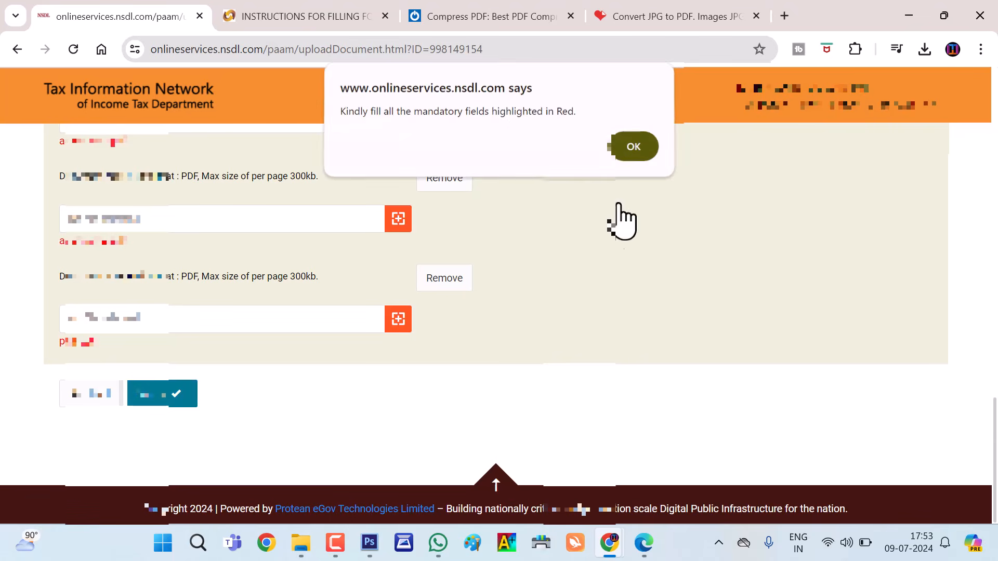
left_click(644, 159)
scroll(607, 308, "up", 12)
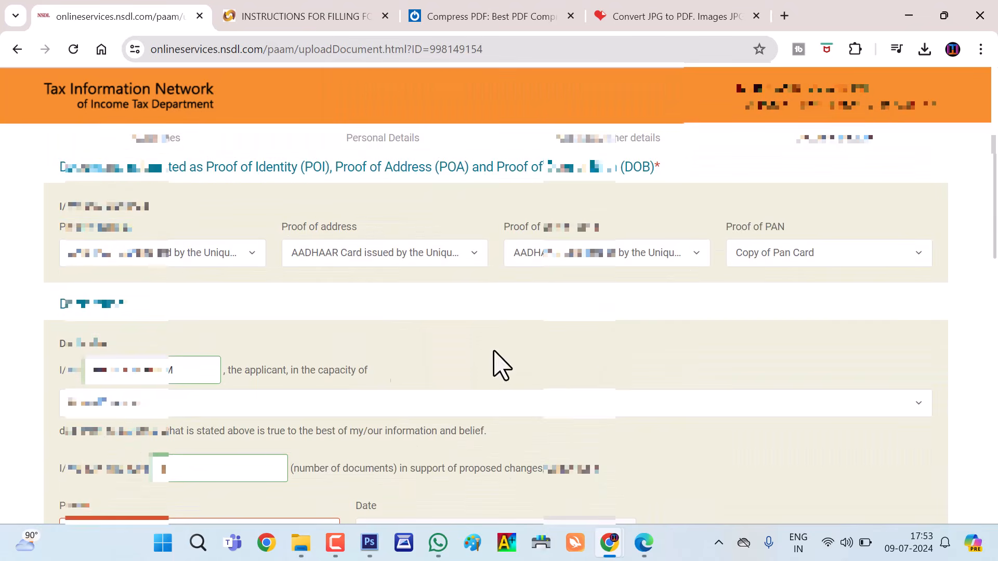
scroll(230, 351, "down", 1)
left_click(183, 446)
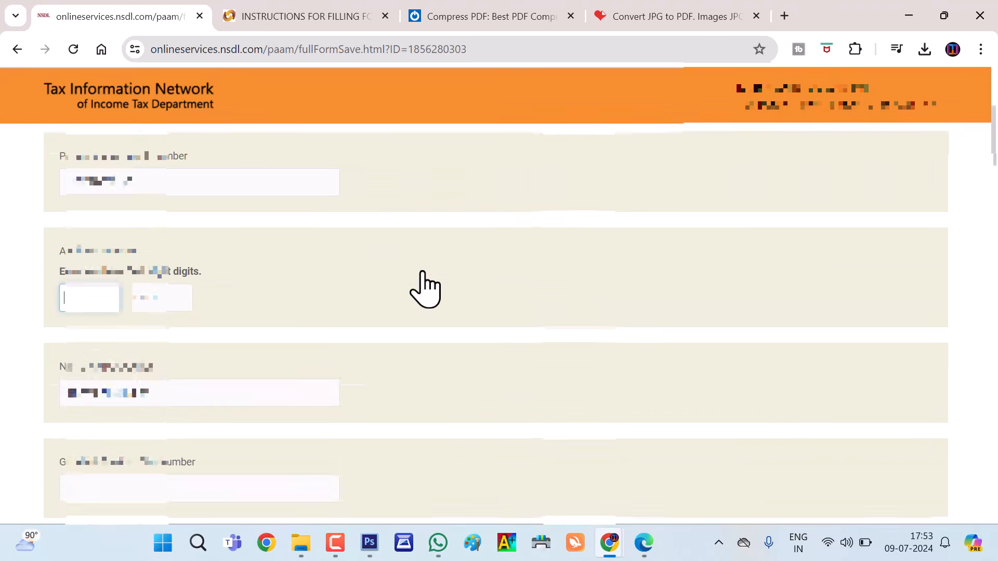
scroll(423, 272, "up", 2)
scroll(423, 271, "down", 1)
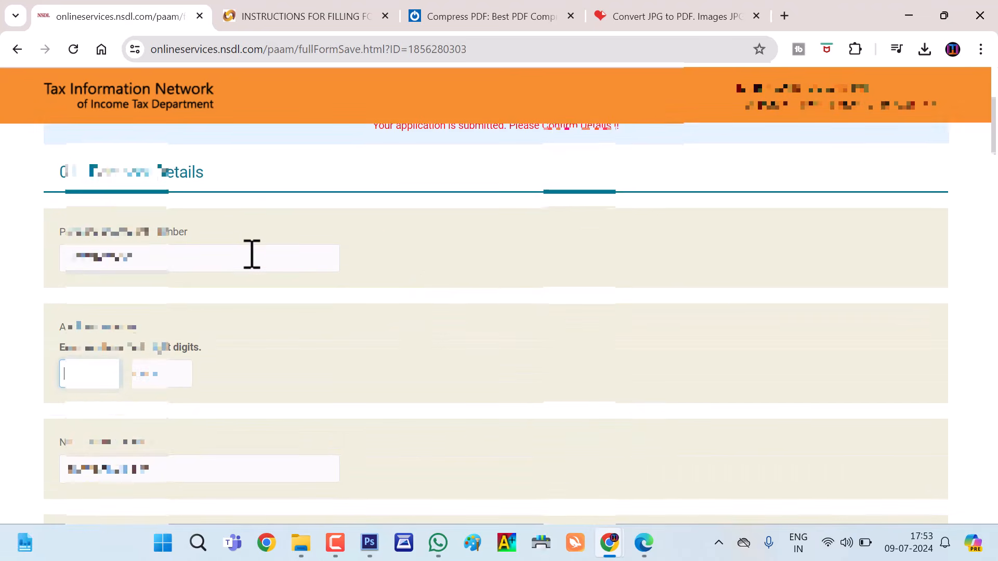
scroll(252, 253, "down", 1)
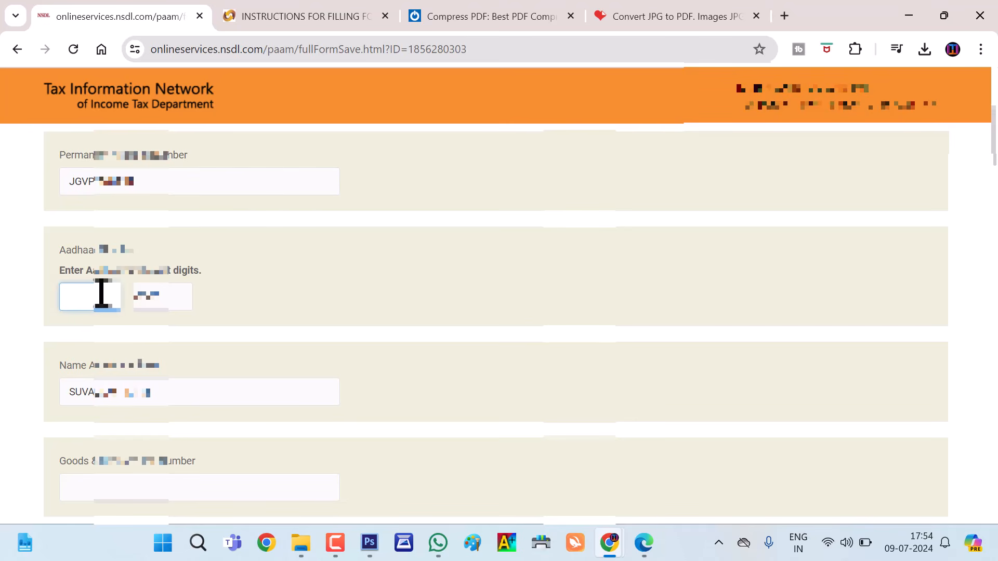
scroll(196, 423, "down", 15)
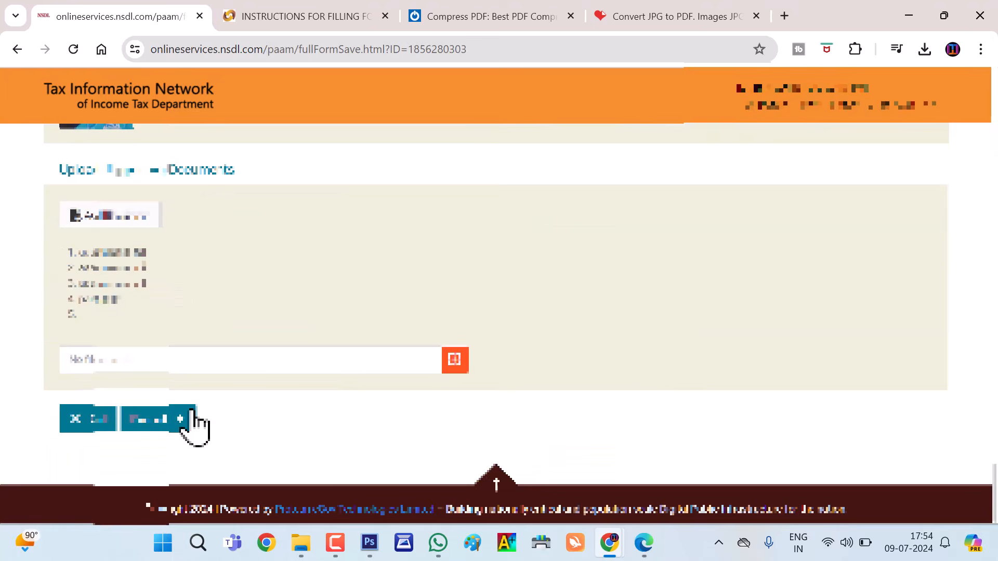
Pay the Form CR application fee with 'Online payment through PAYTM' and reach the receipt
left_click(157, 428)
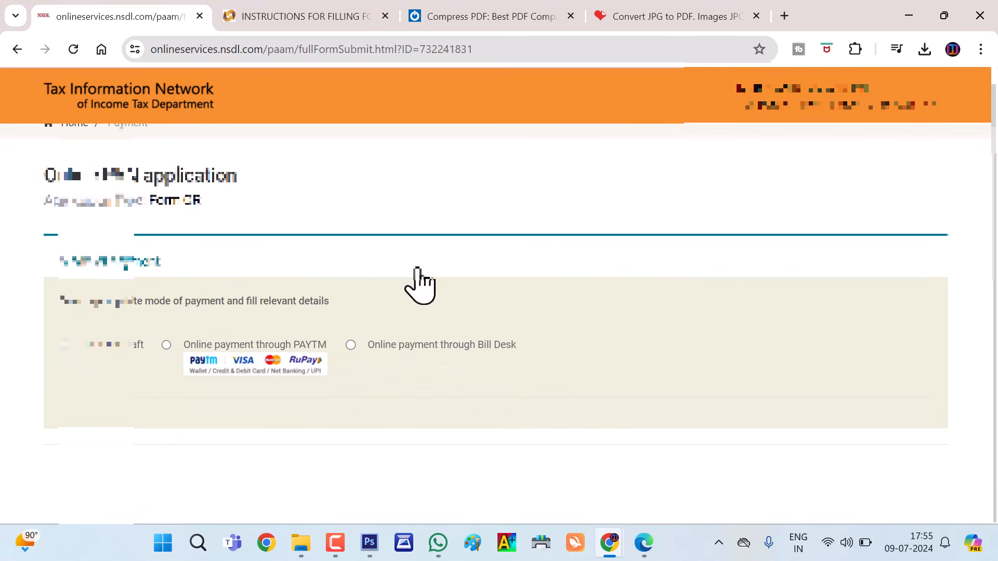
left_click(275, 367)
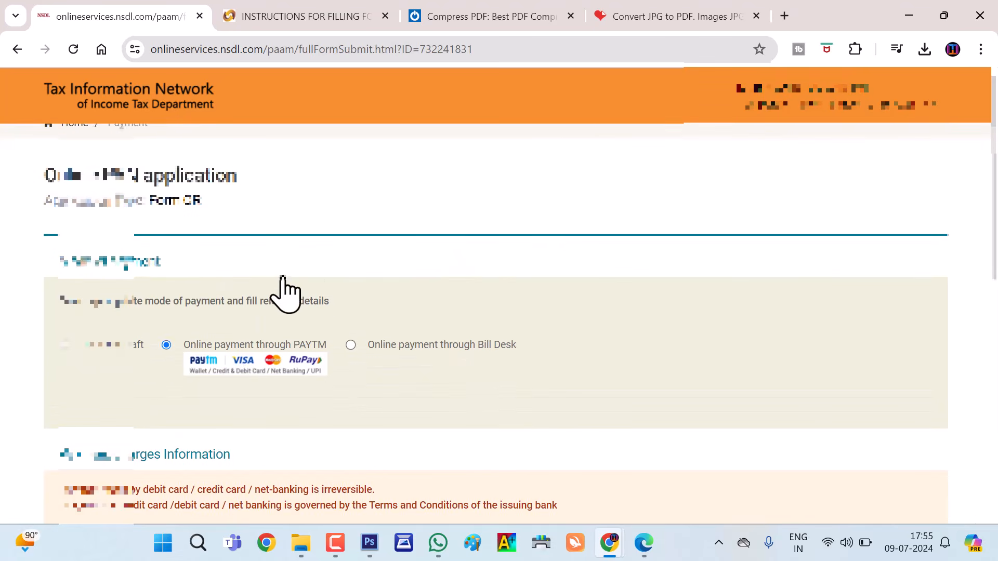
scroll(291, 286, "down", 2)
scroll(301, 277, "down", 5)
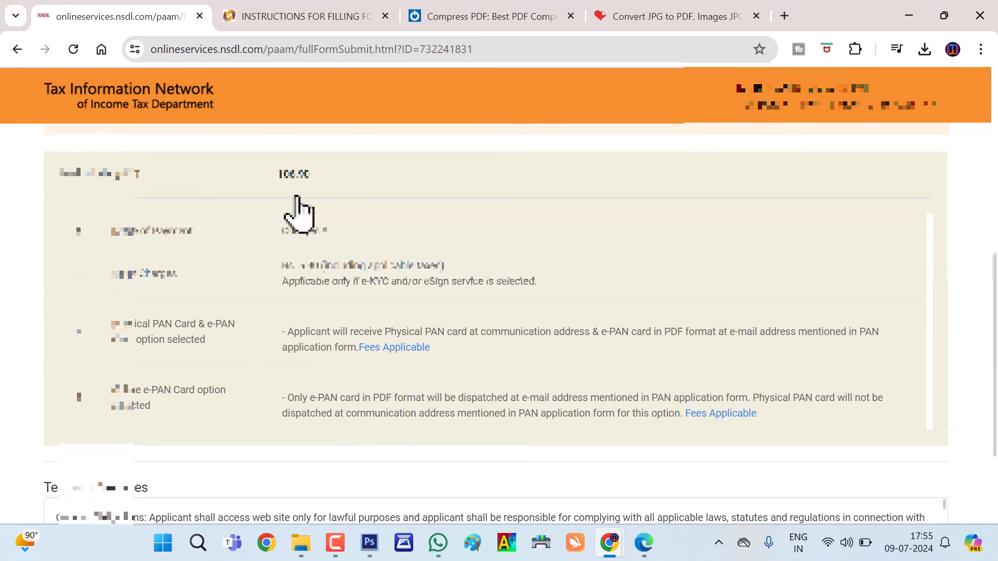
scroll(280, 195, "down", 3)
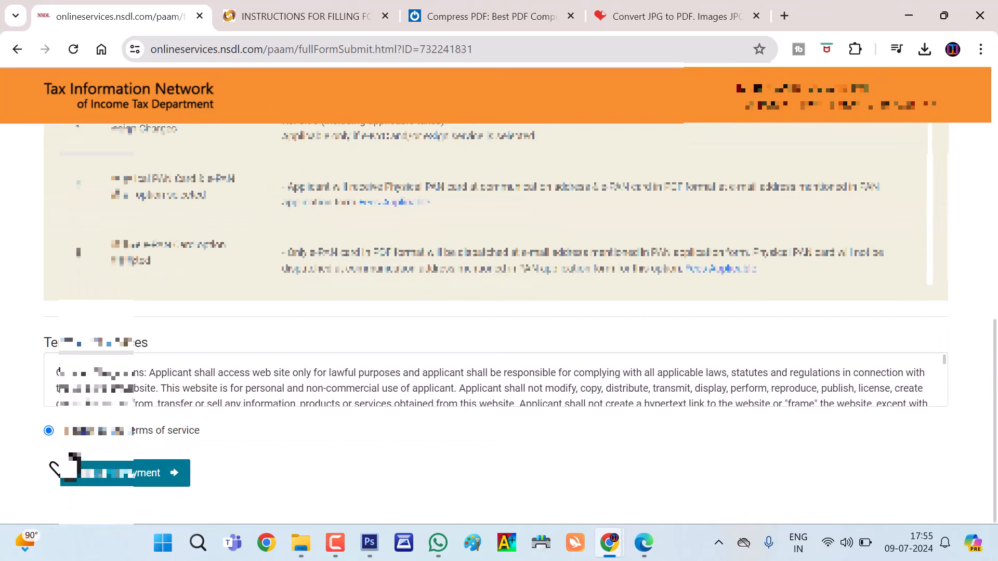
left_click(167, 482)
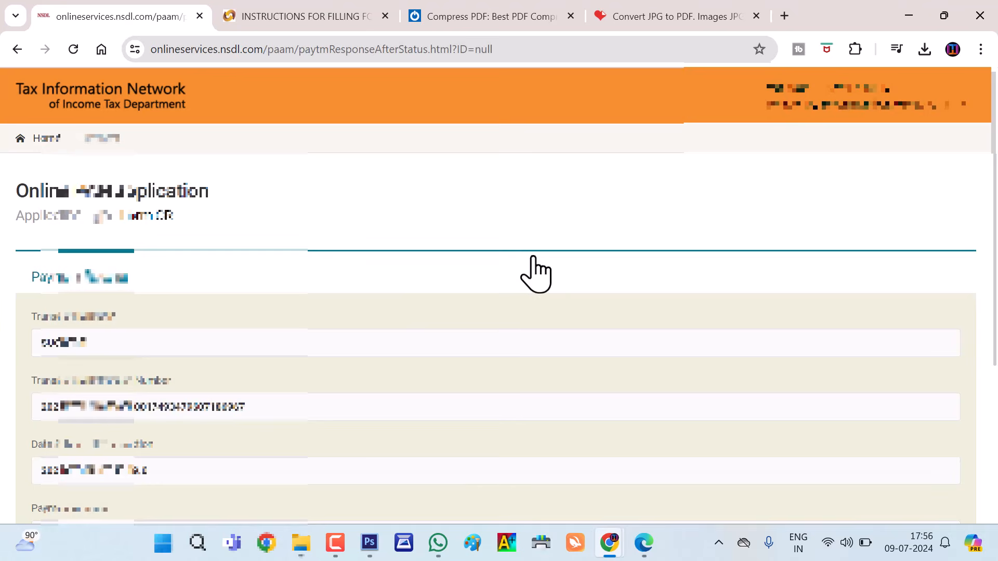
Continue from the payment receipt, give Aadhaar consent and start authentication
scroll(411, 249, "down", 1)
scroll(410, 267, "down", 3)
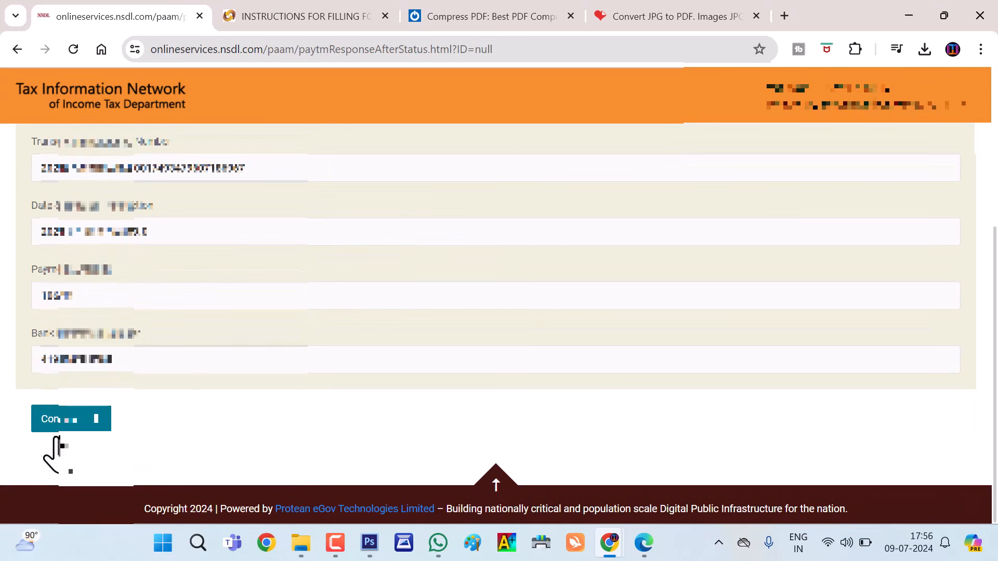
left_click(58, 418)
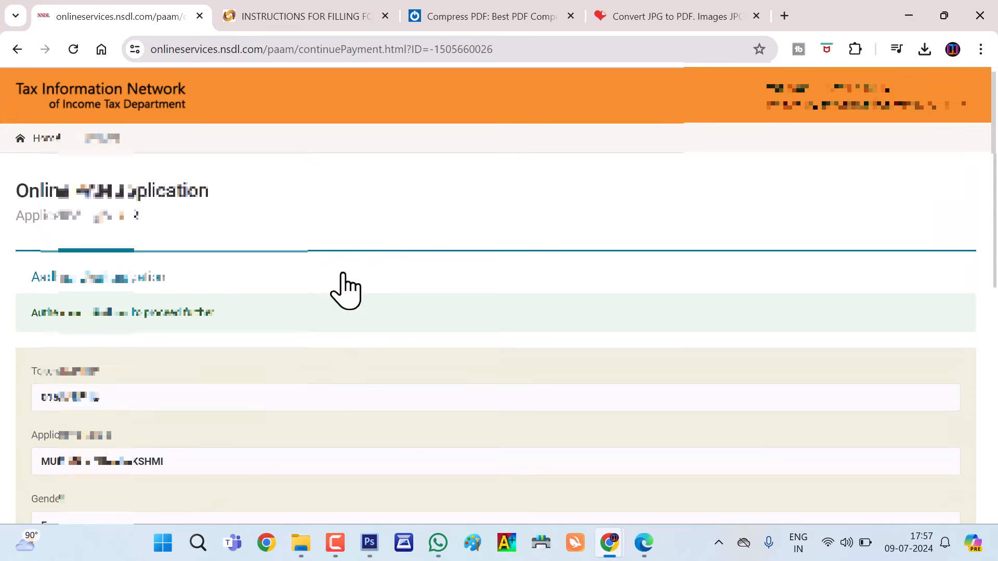
scroll(305, 234, "down", 2)
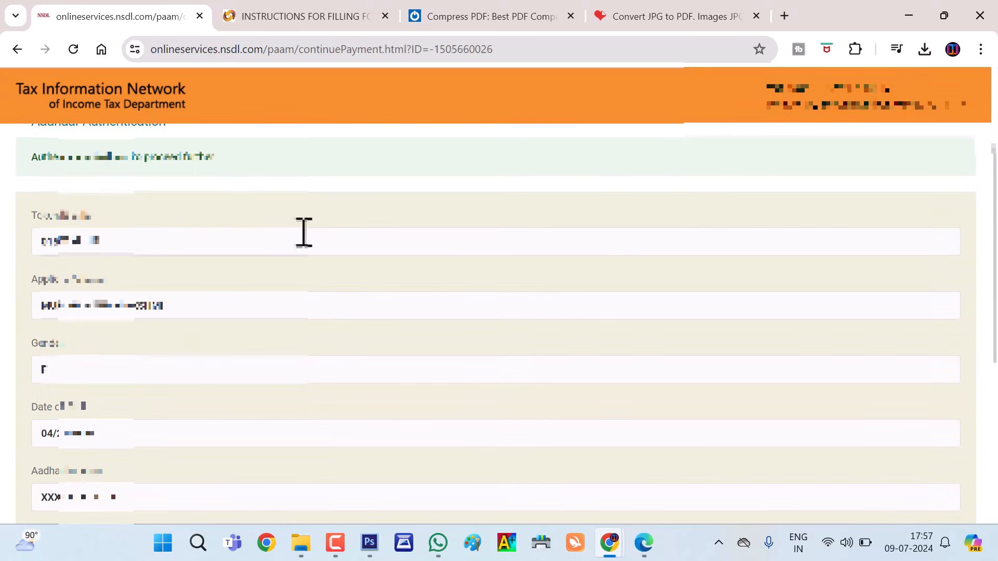
scroll(203, 231, "down", 2)
scroll(201, 228, "down", 3)
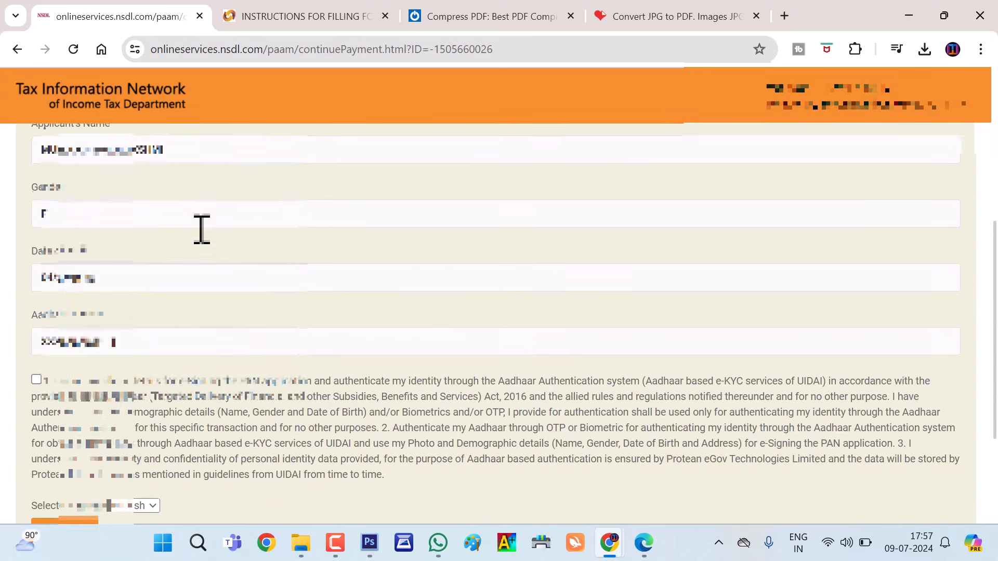
left_click(37, 302)
scroll(182, 363, "down", 2)
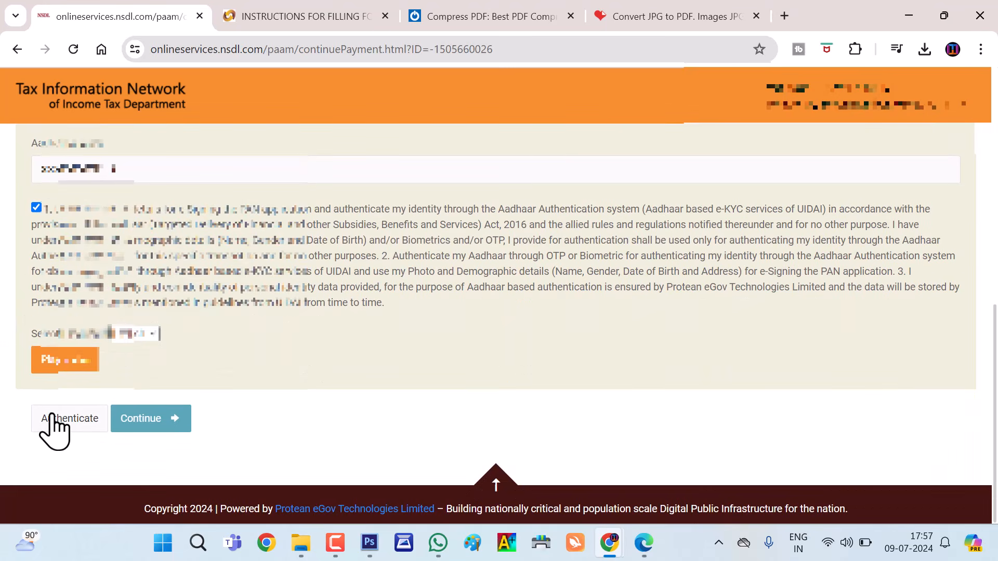
left_click(67, 422)
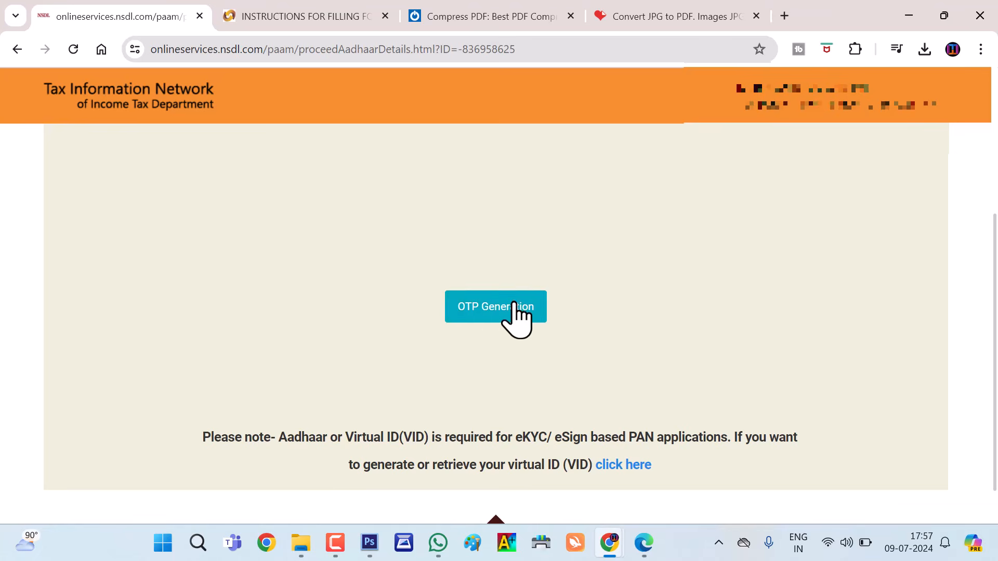
Generate an Aadhaar OTP, enter the received code and submit it
scroll(494, 327, "down", 1)
left_click(496, 280)
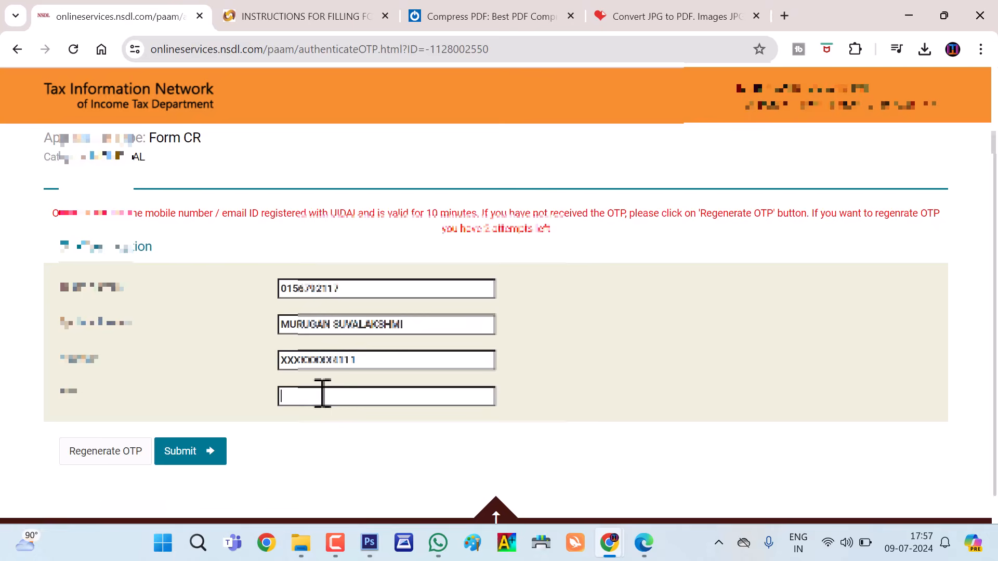
scroll(322, 393, "down", 1)
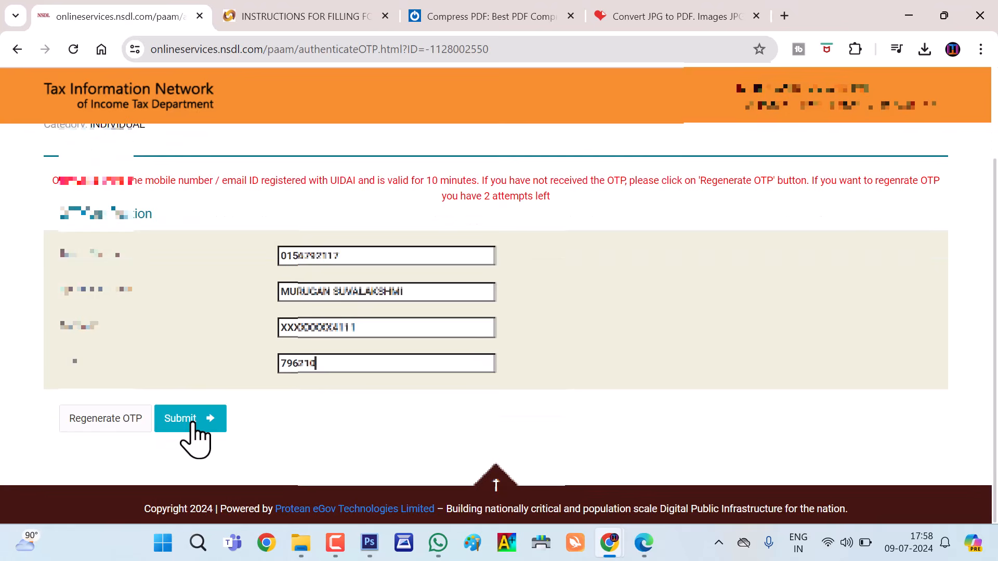
left_click(191, 423)
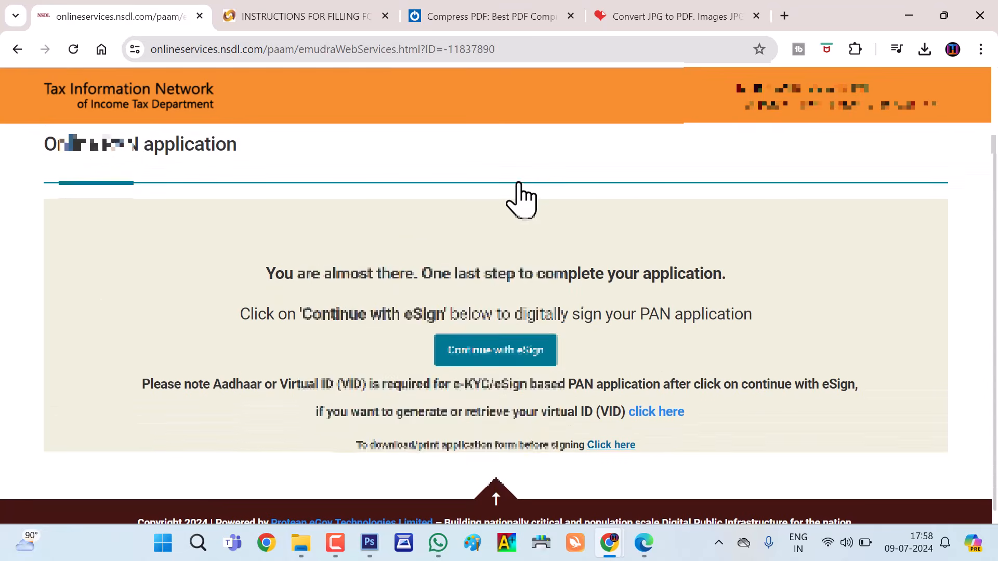
Authorise eSign, paste the Aadhaar/VID number, request an OTP and verify it
left_click(488, 338)
left_click(115, 218)
left_click(533, 367)
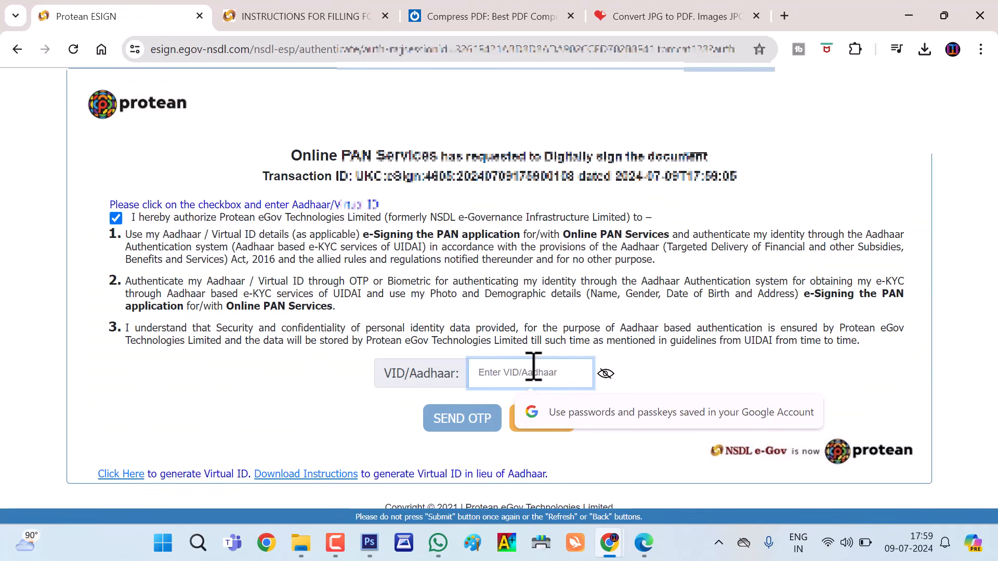
key("ctrl+v")
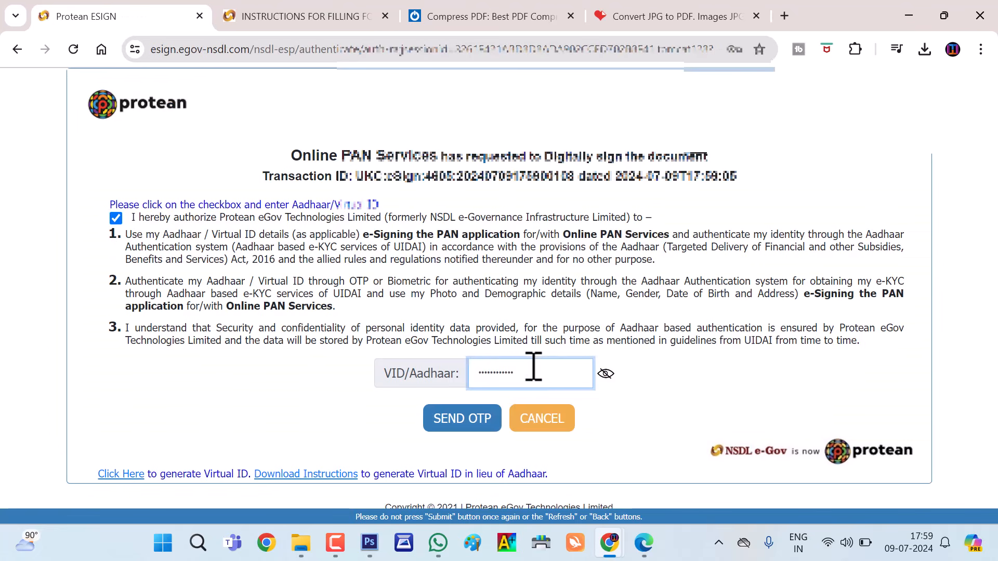
left_click(471, 424)
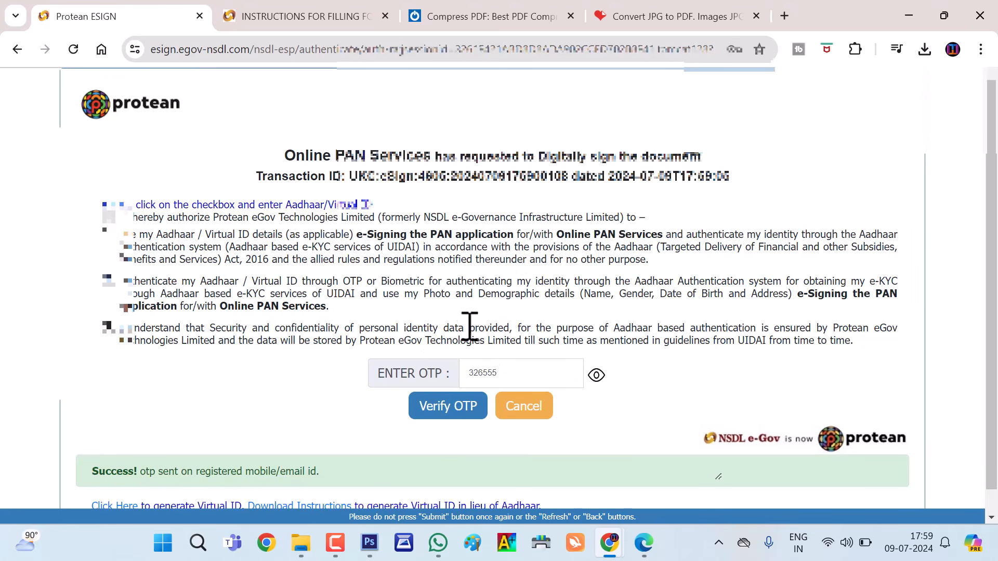
left_click(455, 416)
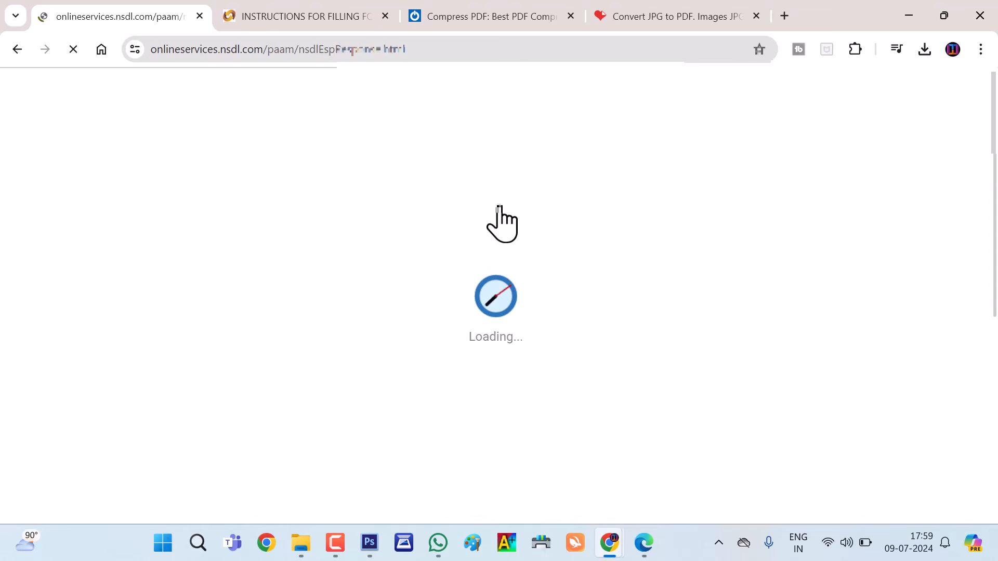
Review the acknowledgement page, then switch to the form-filling instructions tab and scroll up
scroll(474, 260, "up", 3)
scroll(505, 332, "up", 1)
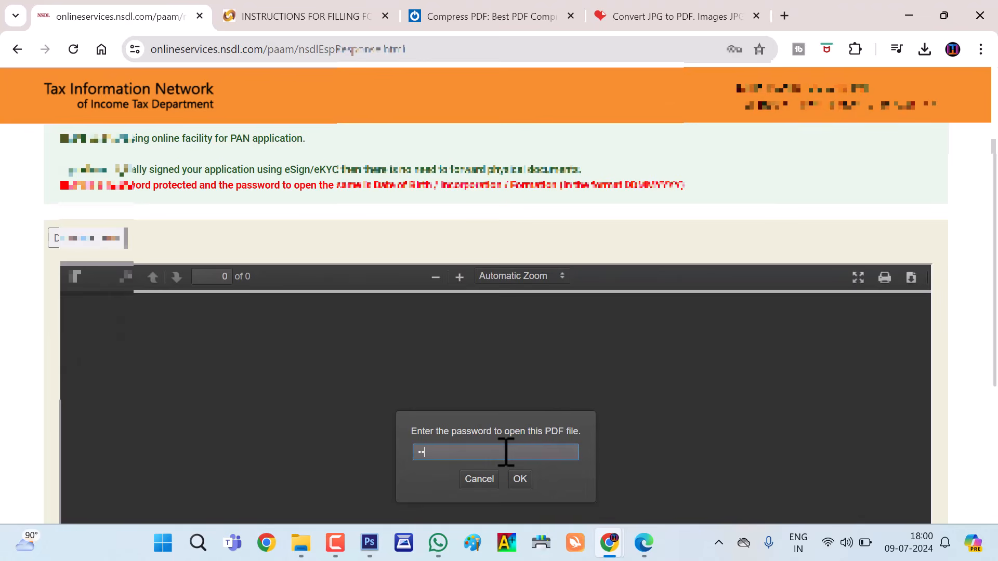
left_click(297, 15)
scroll(457, 236, "up", 4)
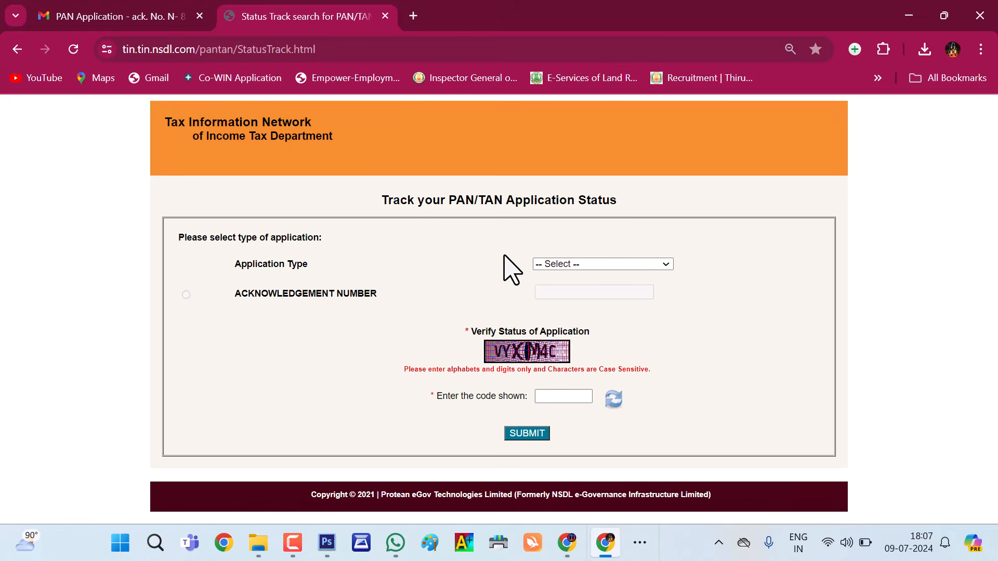
Set Application Type to 'PAN - New / Change Request' and select the acknowledgement number box
left_click(599, 265)
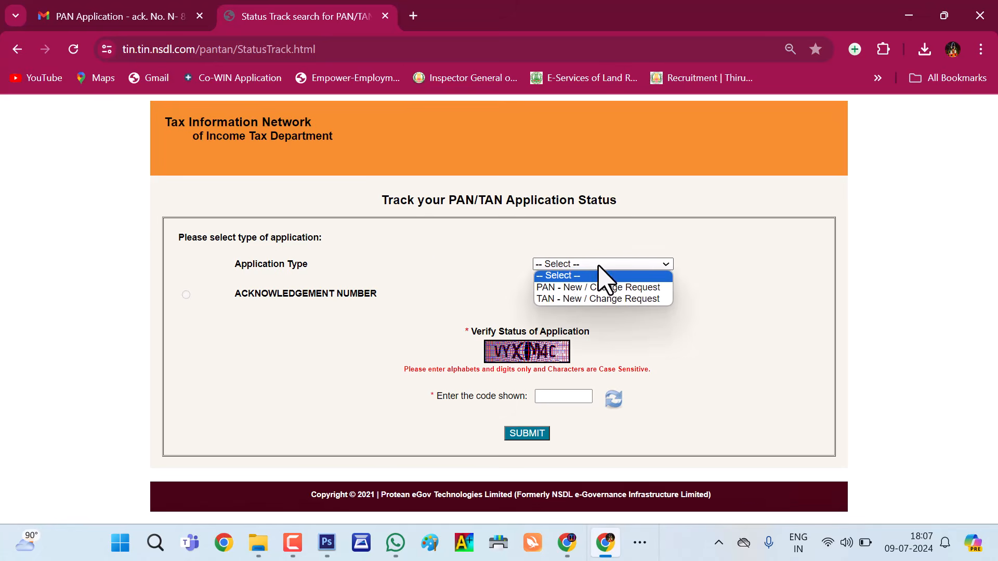
left_click(440, 248)
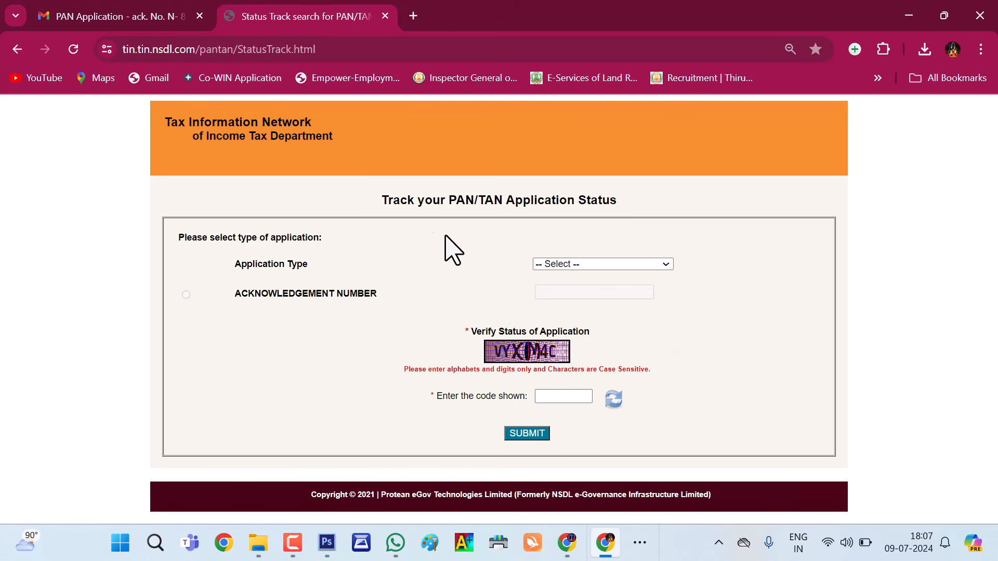
left_click(571, 266)
left_click(572, 286)
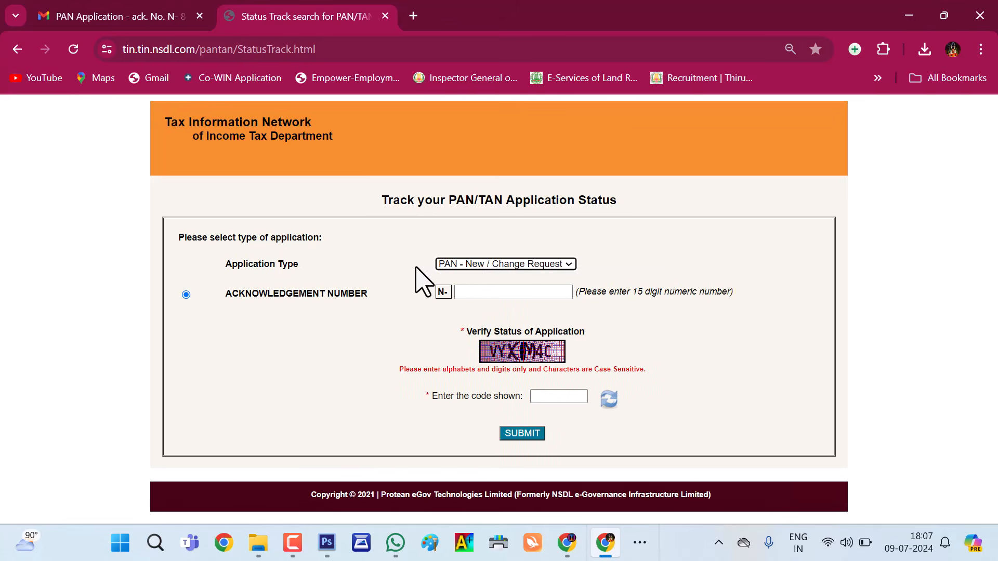
left_click(512, 292)
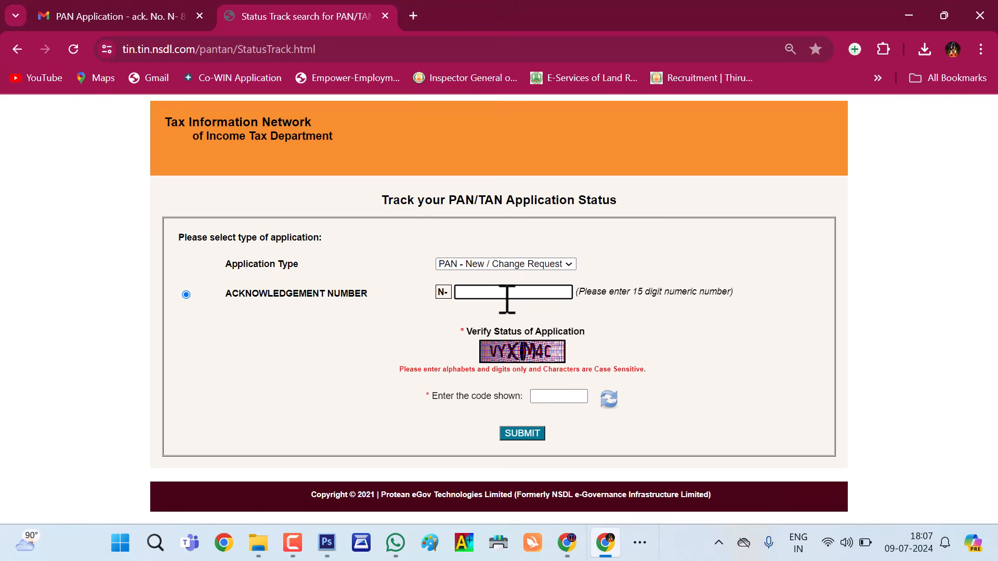